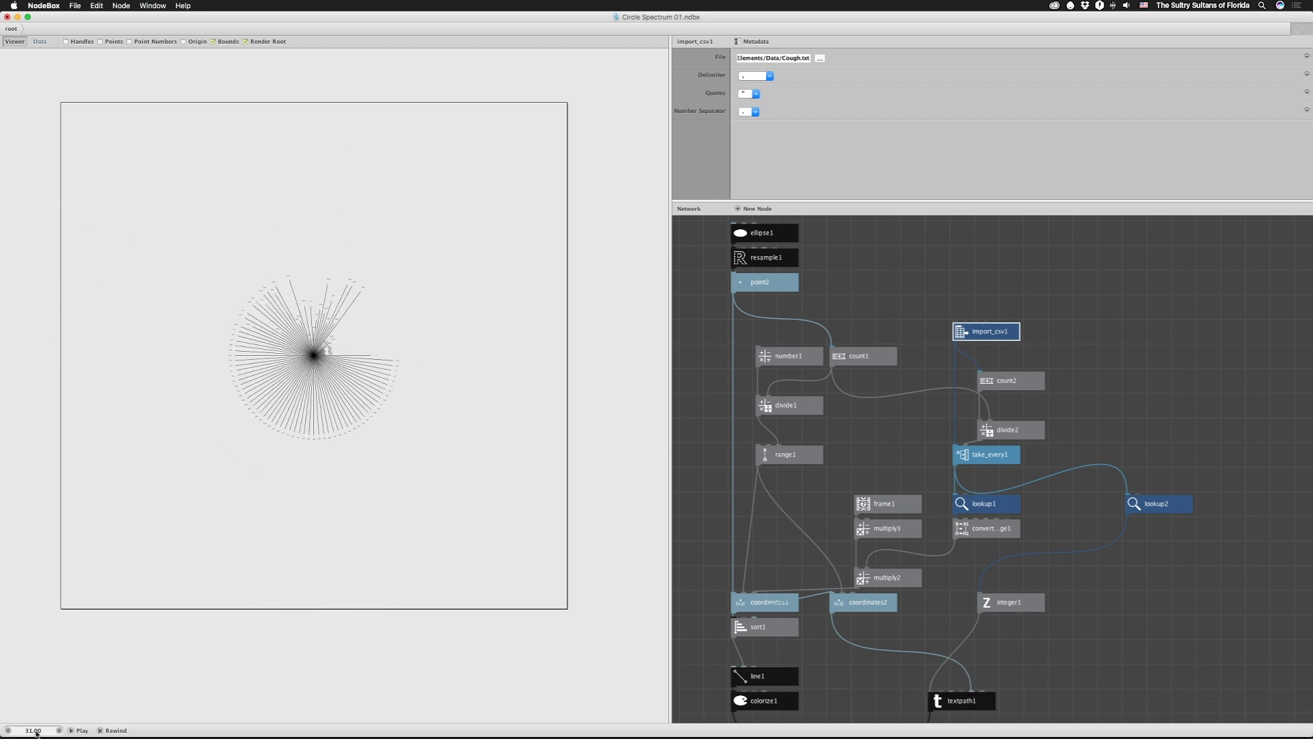
# Scrub the frame from 31 back to about 8 so the spectrum shrinks to a small circle.
pyautogui.moveTo(37, 733); pyautogui.dragTo(22, 733)
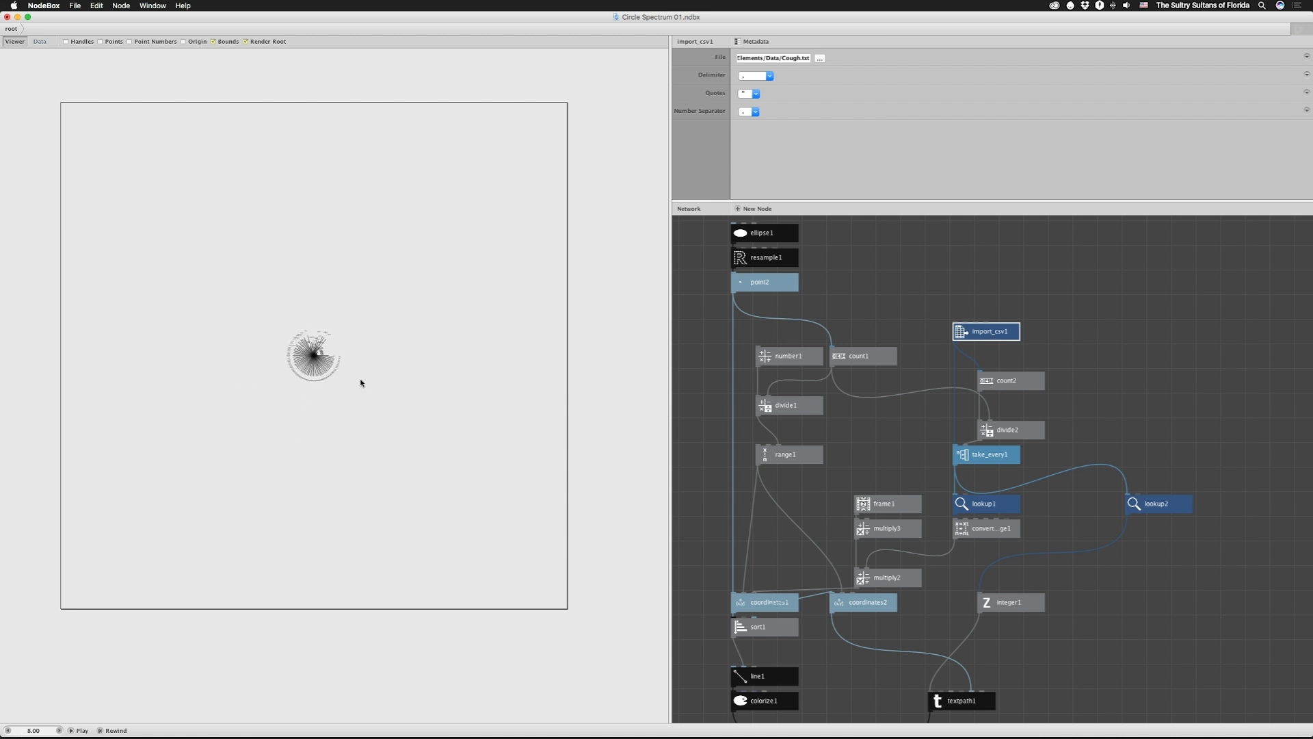
# Set the current frame to 100.
pyautogui.click(33, 730)
pyautogui.write('100')
pyautogui.press('Return')
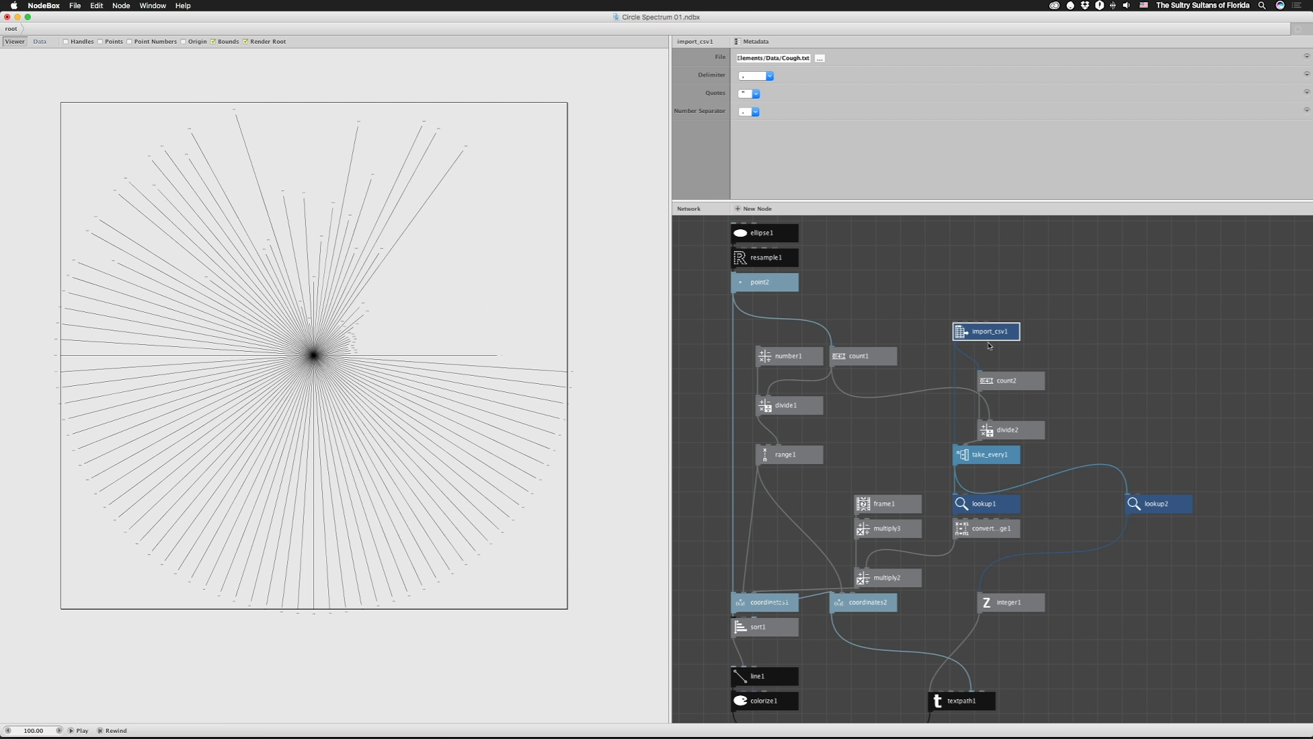
# Load Whistle.txt into import_csv1 in place of Cough.txt.
pyautogui.click(819, 58)
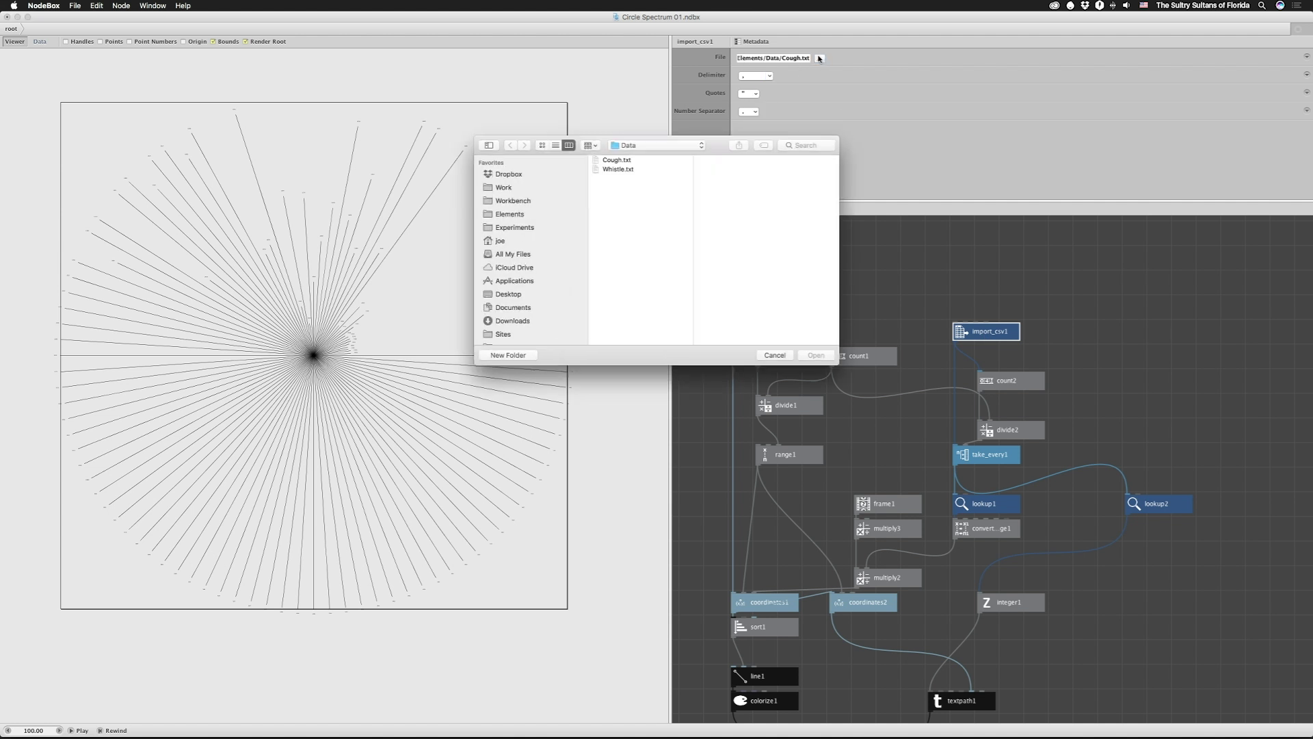
pyautogui.click(623, 170)
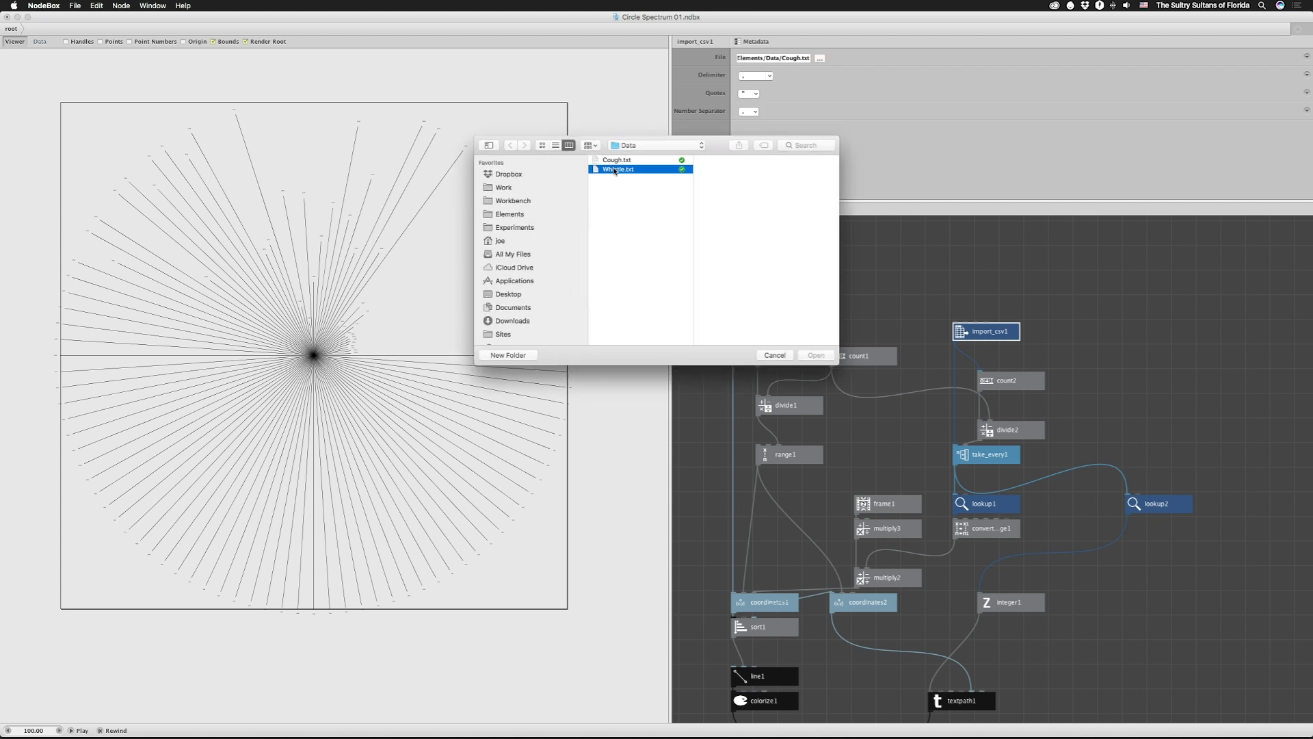
pyautogui.click(815, 356)
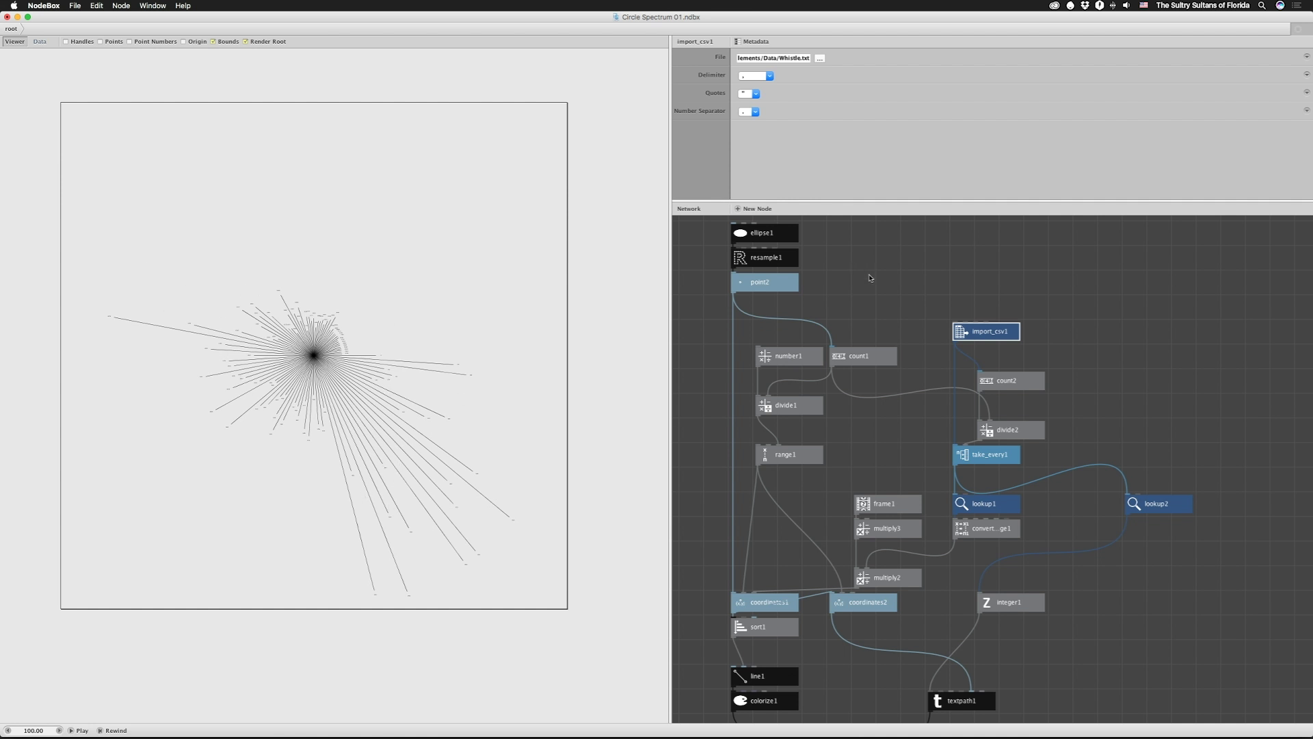
# Render ellipse1 alone, trying width and height 123 before undoing back to 1.
pyautogui.doubleClick(769, 234)
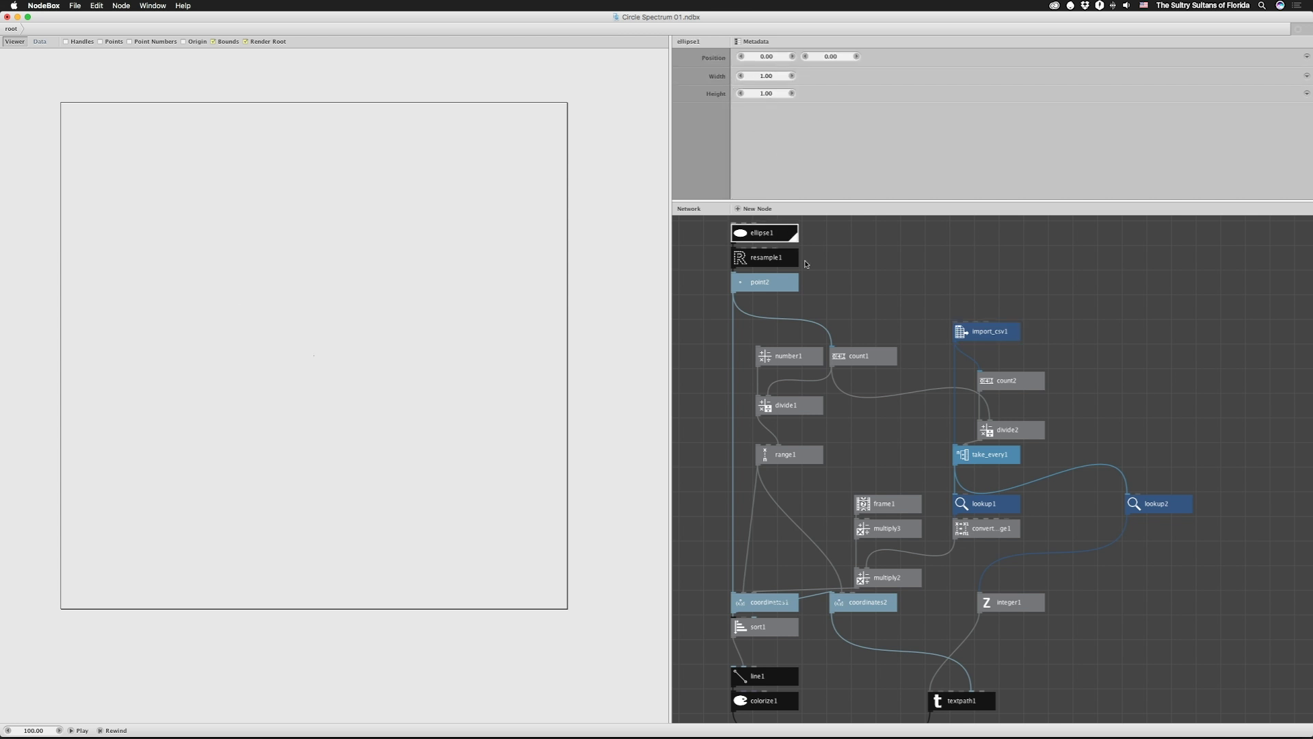
pyautogui.click(766, 75)
pyautogui.write('123')
pyautogui.press('Return')
pyautogui.click(766, 93)
pyautogui.write('123')
pyautogui.press('Return')
pyautogui.press('super+z')
pyautogui.press('super+z')
# Check that resample1's method stays at By amount with 100 points.
pyautogui.click(778, 260)
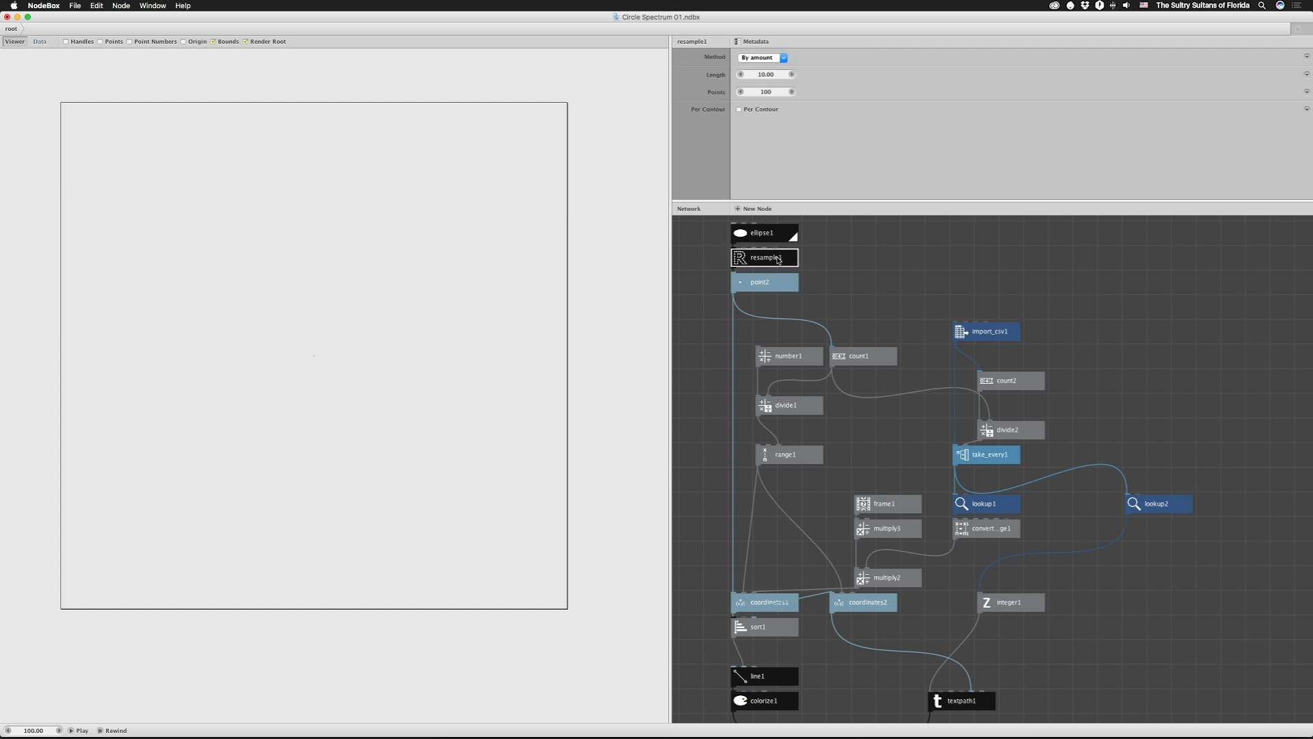
pyautogui.click(757, 60)
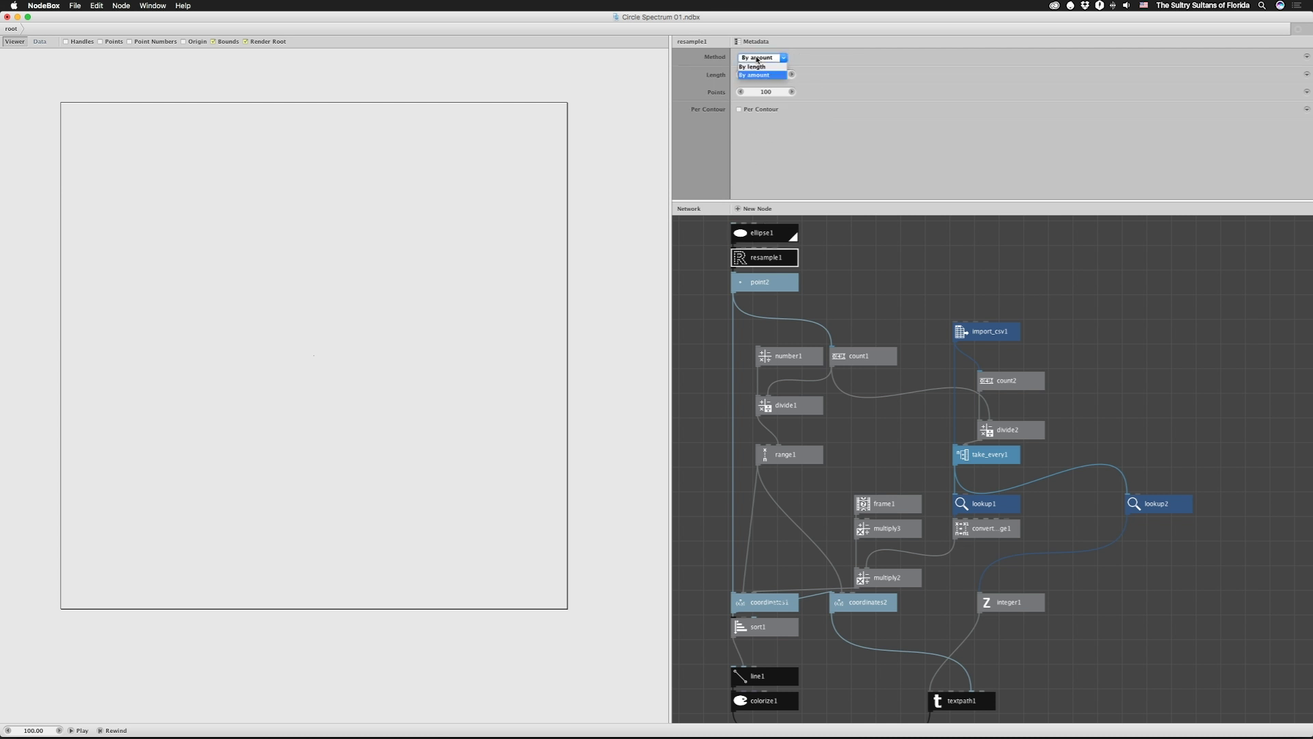
pyautogui.click(751, 132)
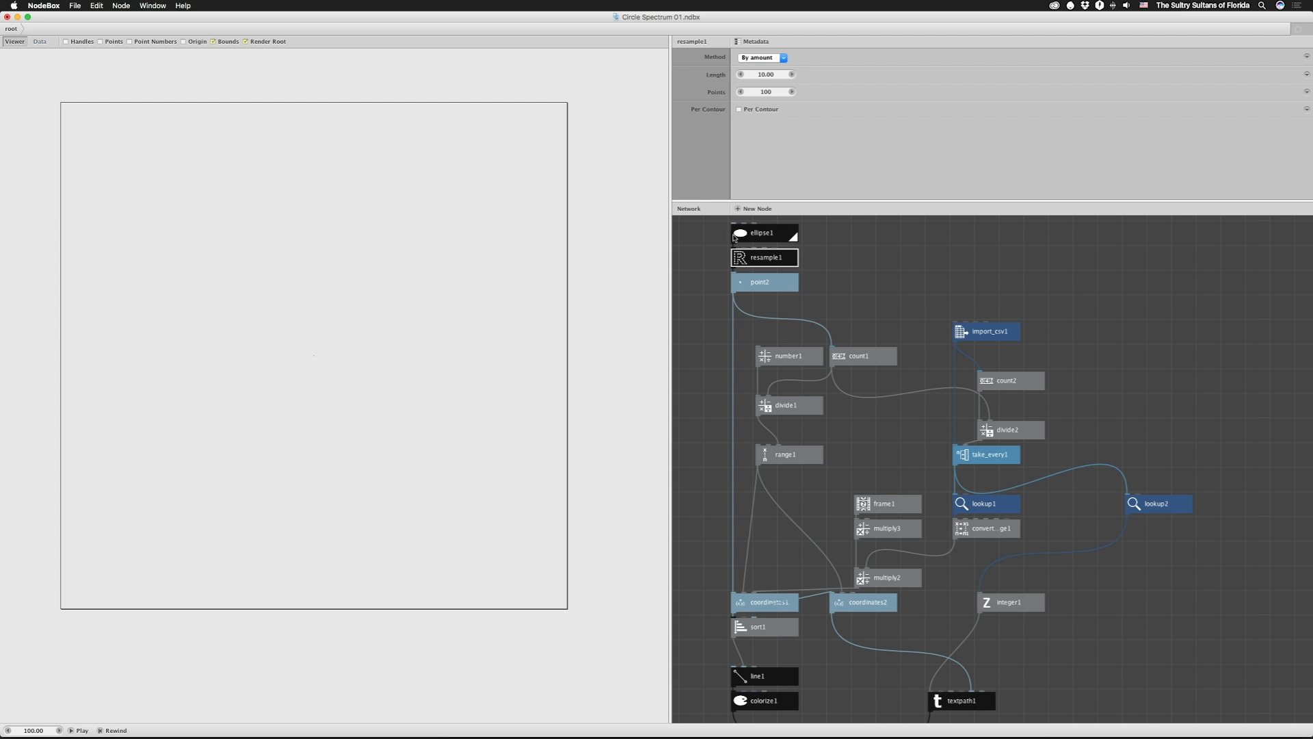
# Preview point2's output zoomed in, then view it as a data table.
pyautogui.doubleClick(778, 287)
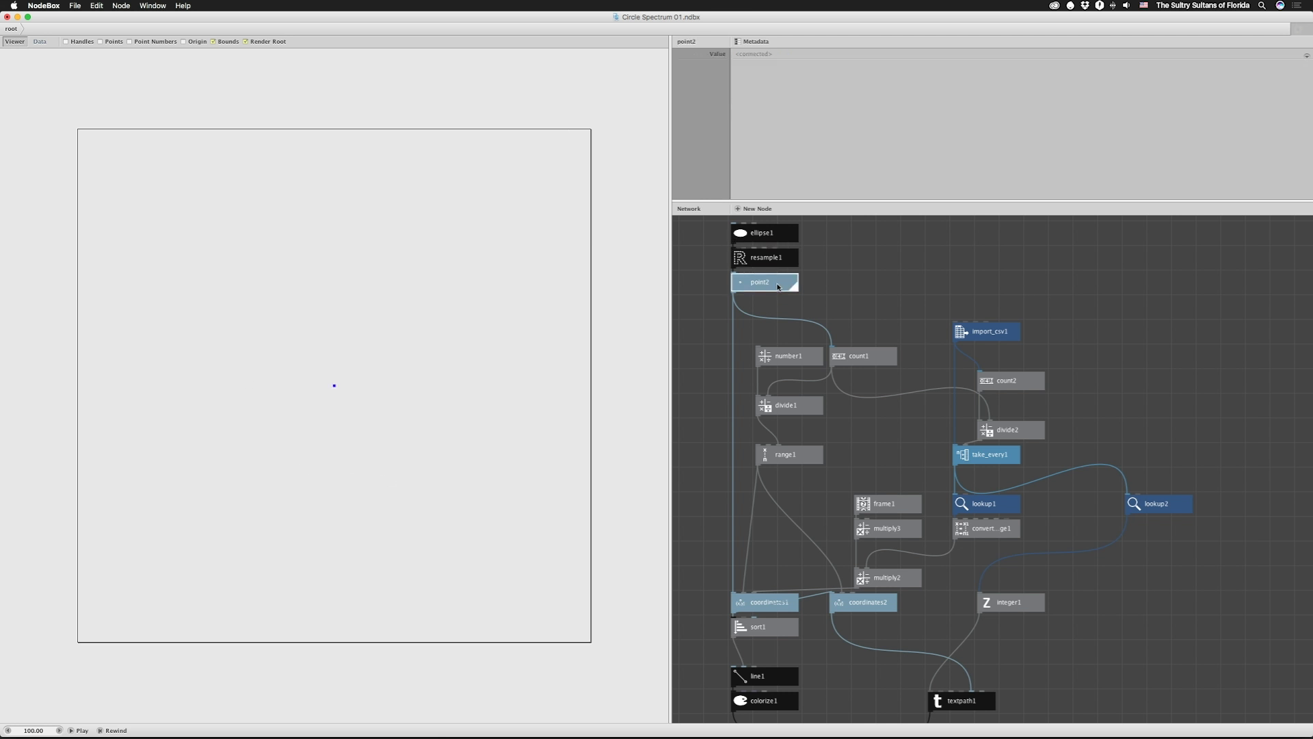
pyautogui.scroll(5, 357, 370)
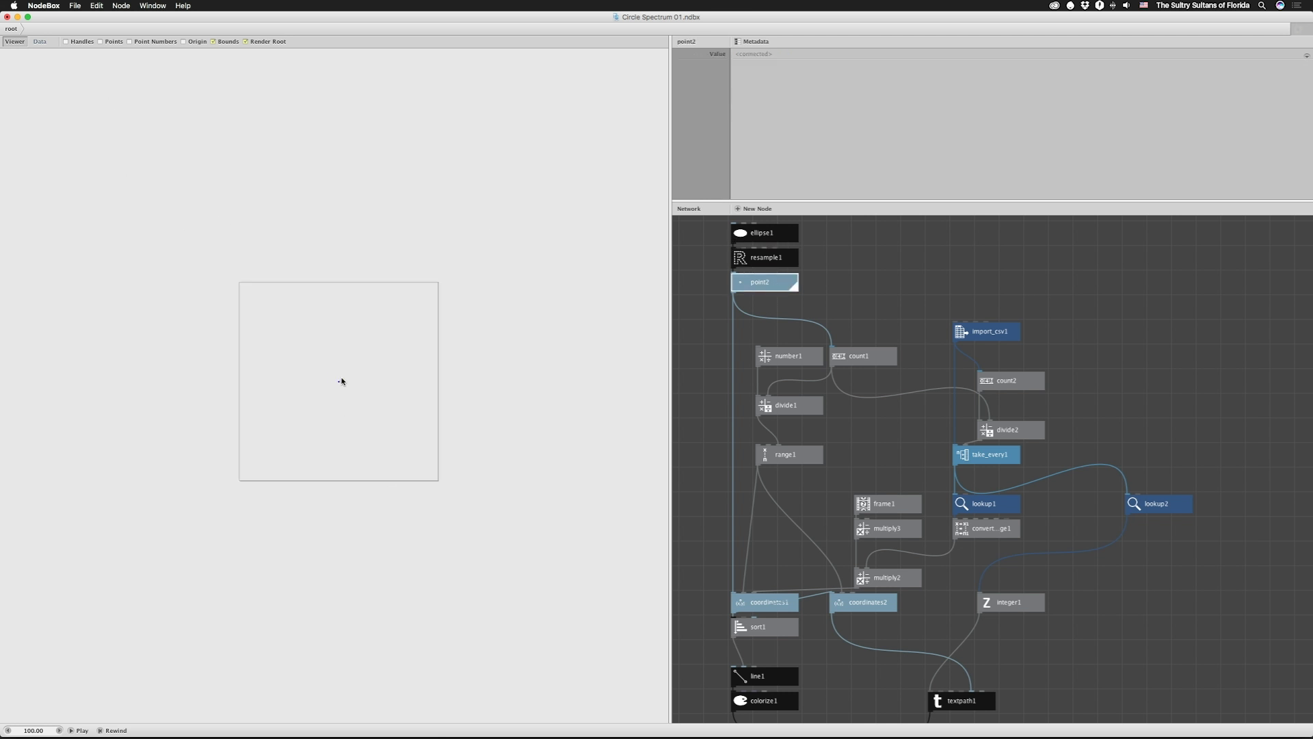
pyautogui.click(39, 41)
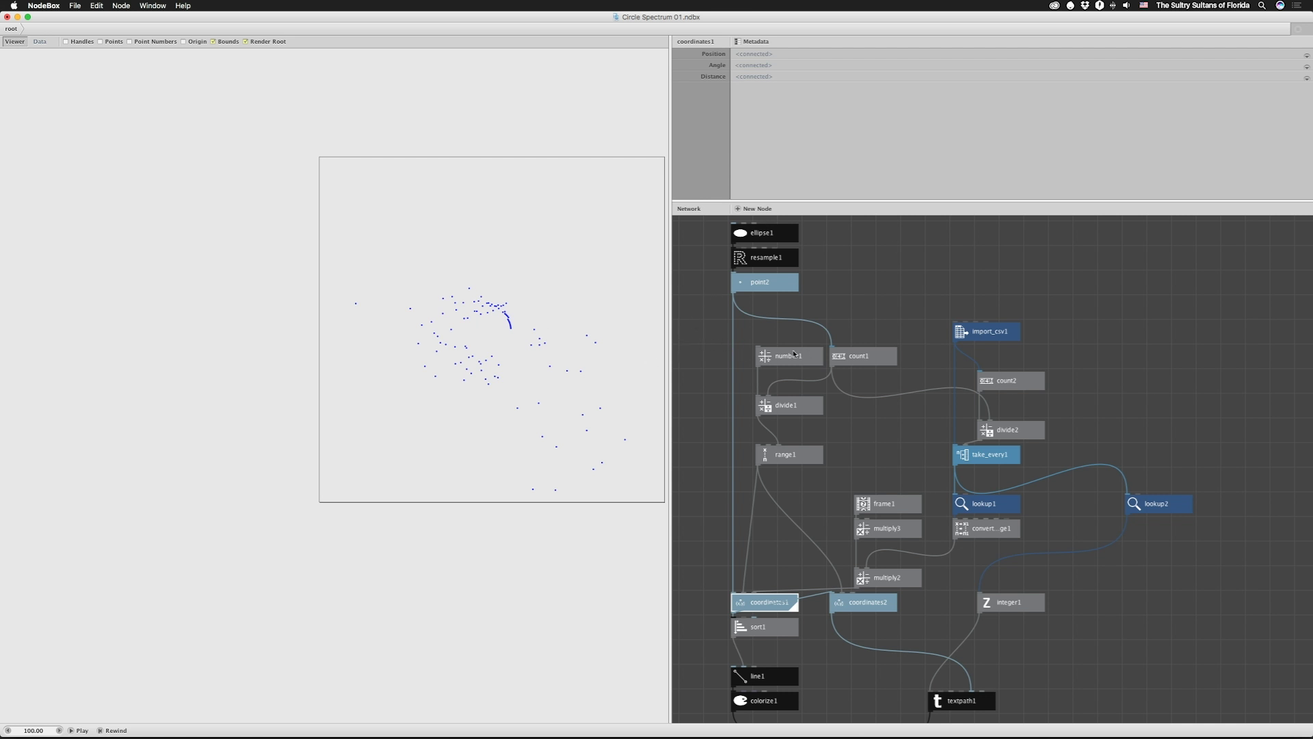
# Preview count1's value of 100 and inspect divide1, number1's 360 and range1's start and end.
pyautogui.click(861, 356)
pyautogui.doubleClick(862, 357)
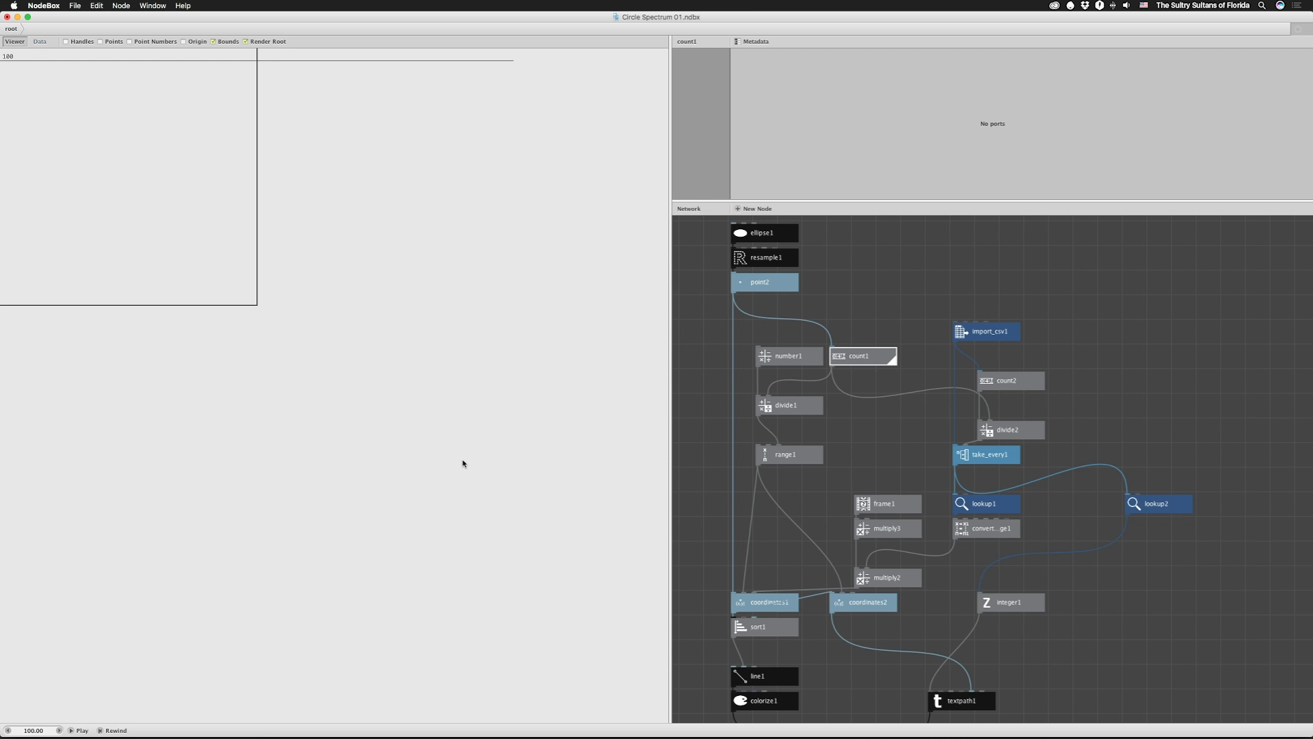
pyautogui.moveTo(70, 113); pyautogui.dragTo(322, 366)
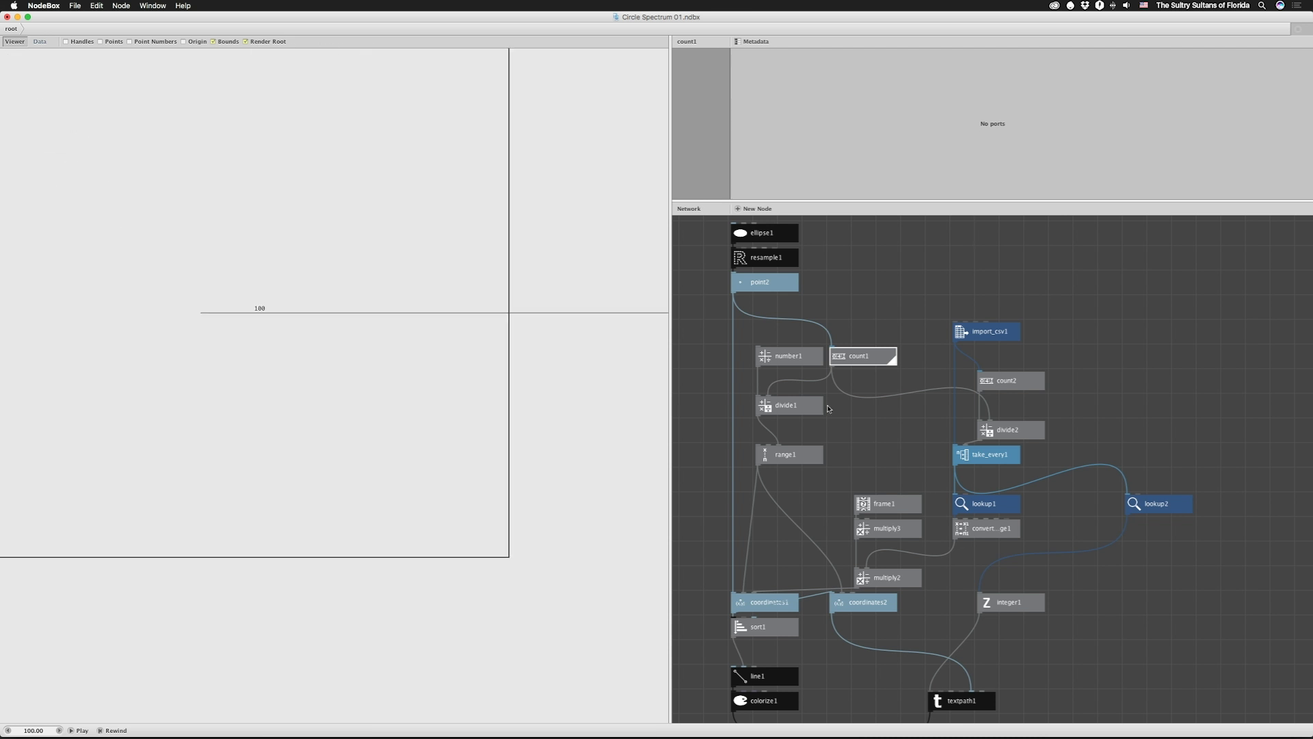
pyautogui.click(784, 413)
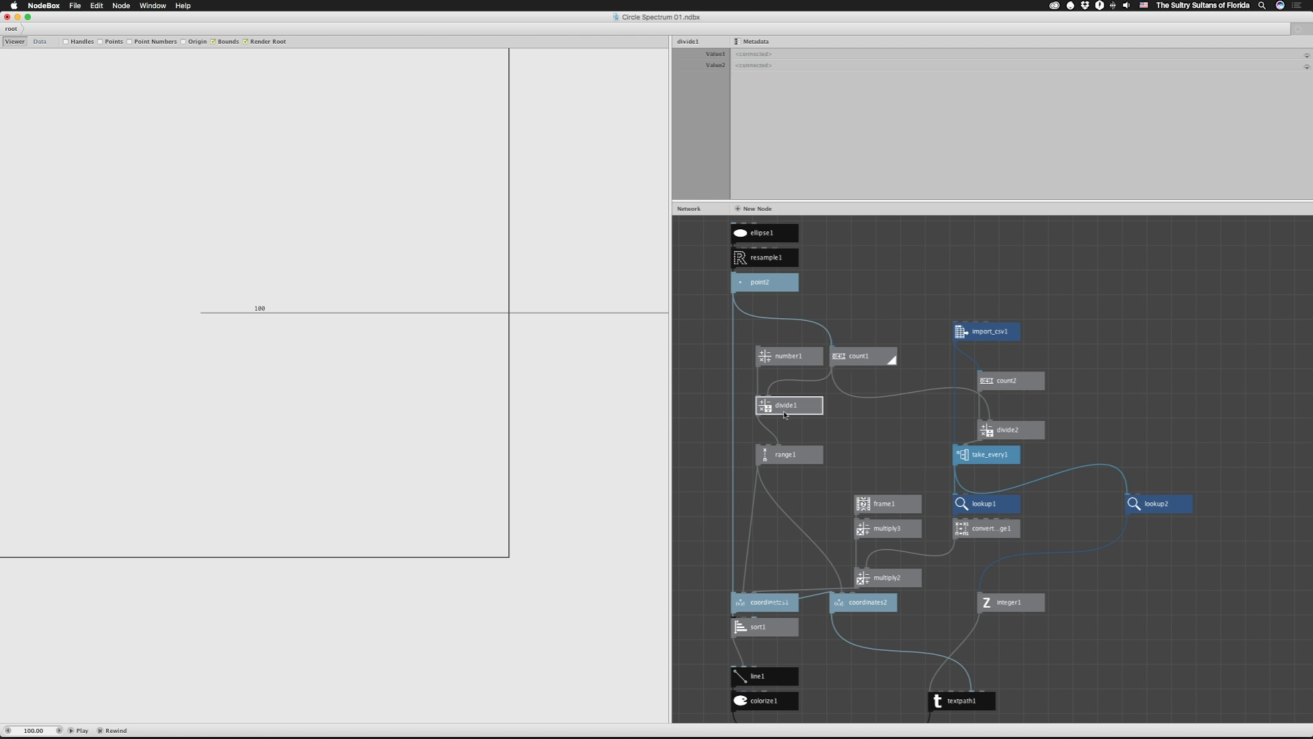
pyautogui.click(790, 357)
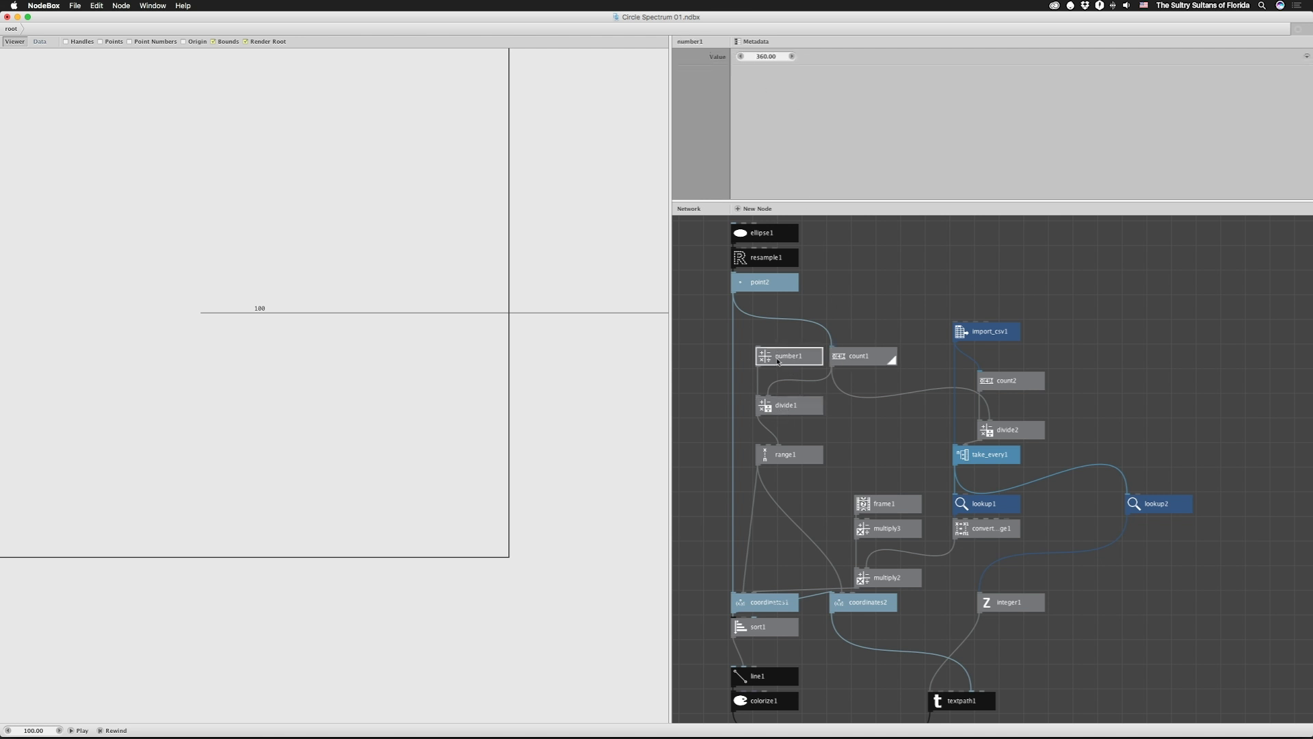
pyautogui.click(861, 357)
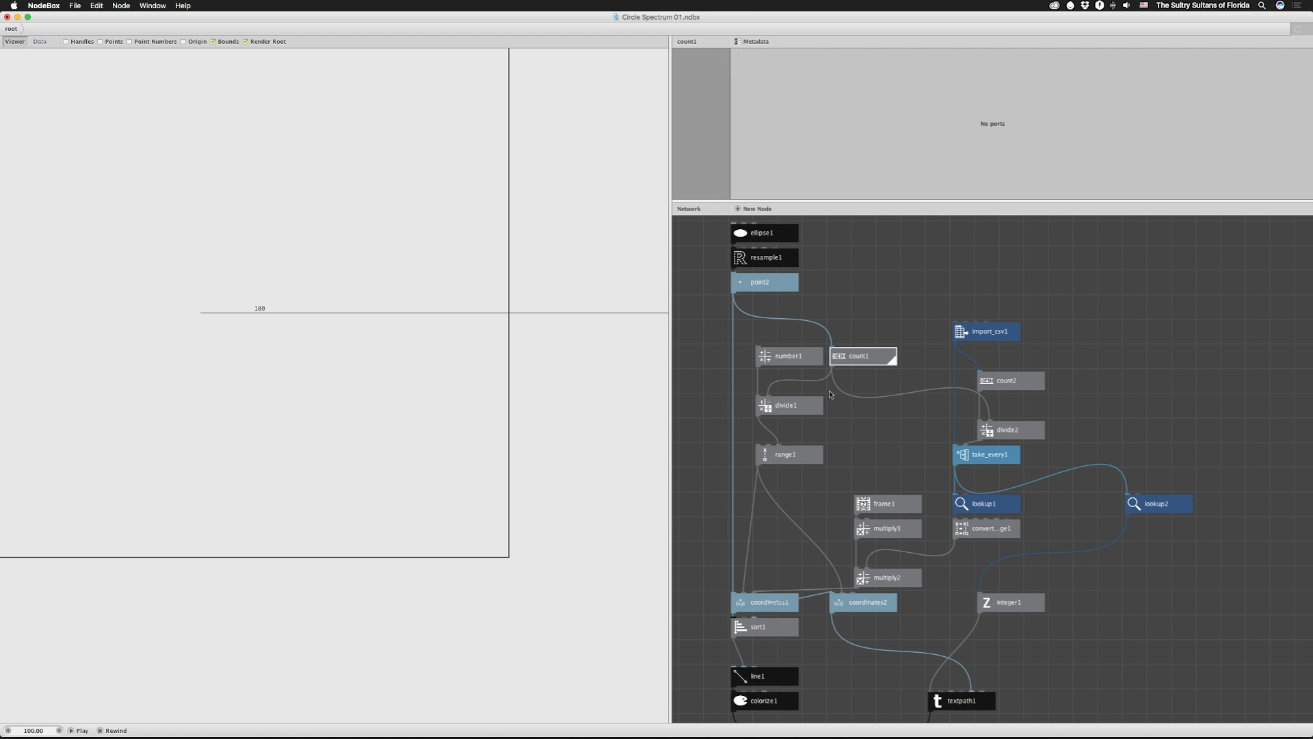
pyautogui.click(789, 407)
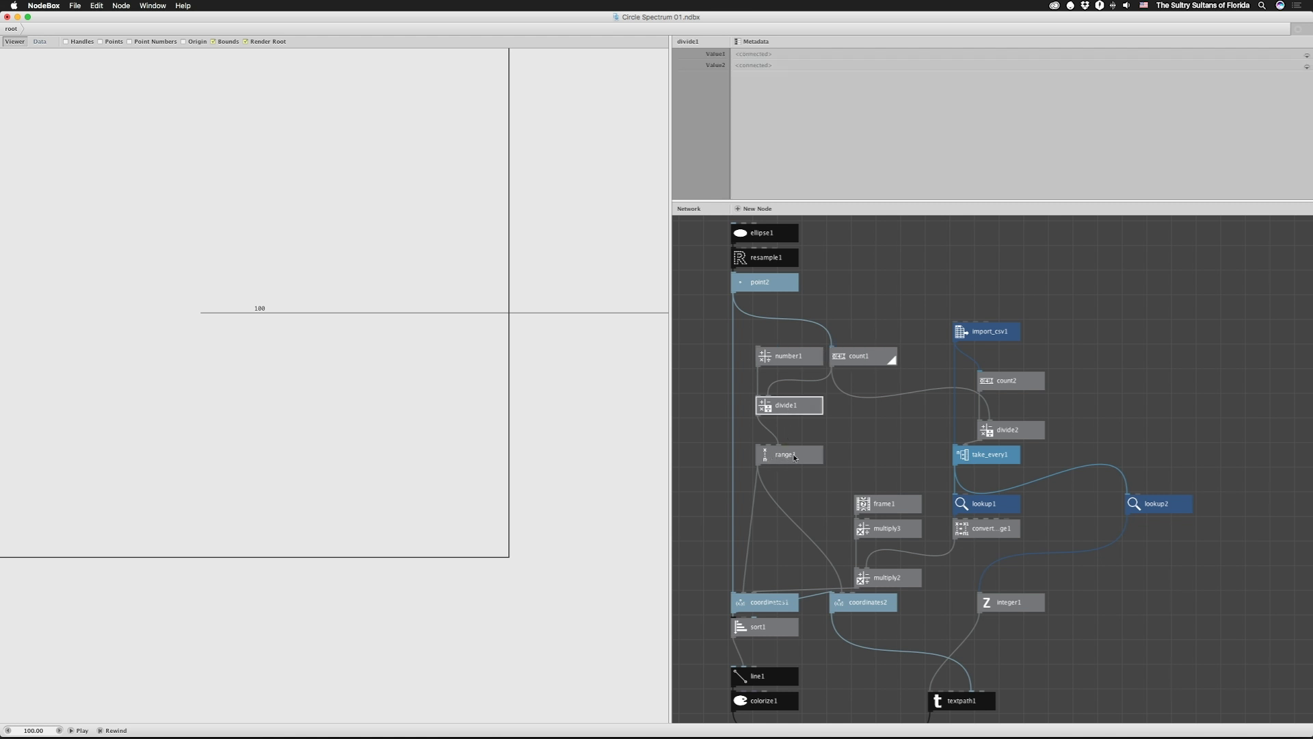
pyautogui.click(787, 458)
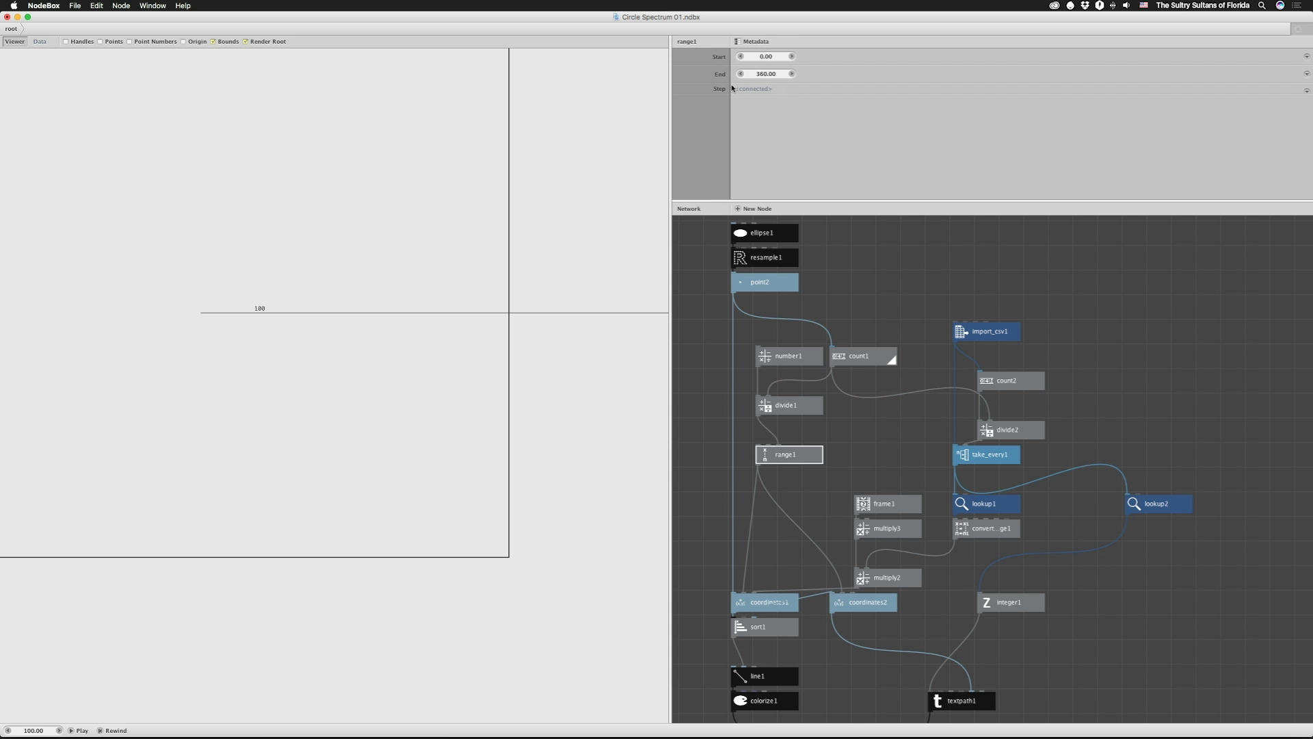
# Show divide1's 3.6 and range1's angle list as data, then draw the range on canvas.
pyautogui.doubleClick(799, 407)
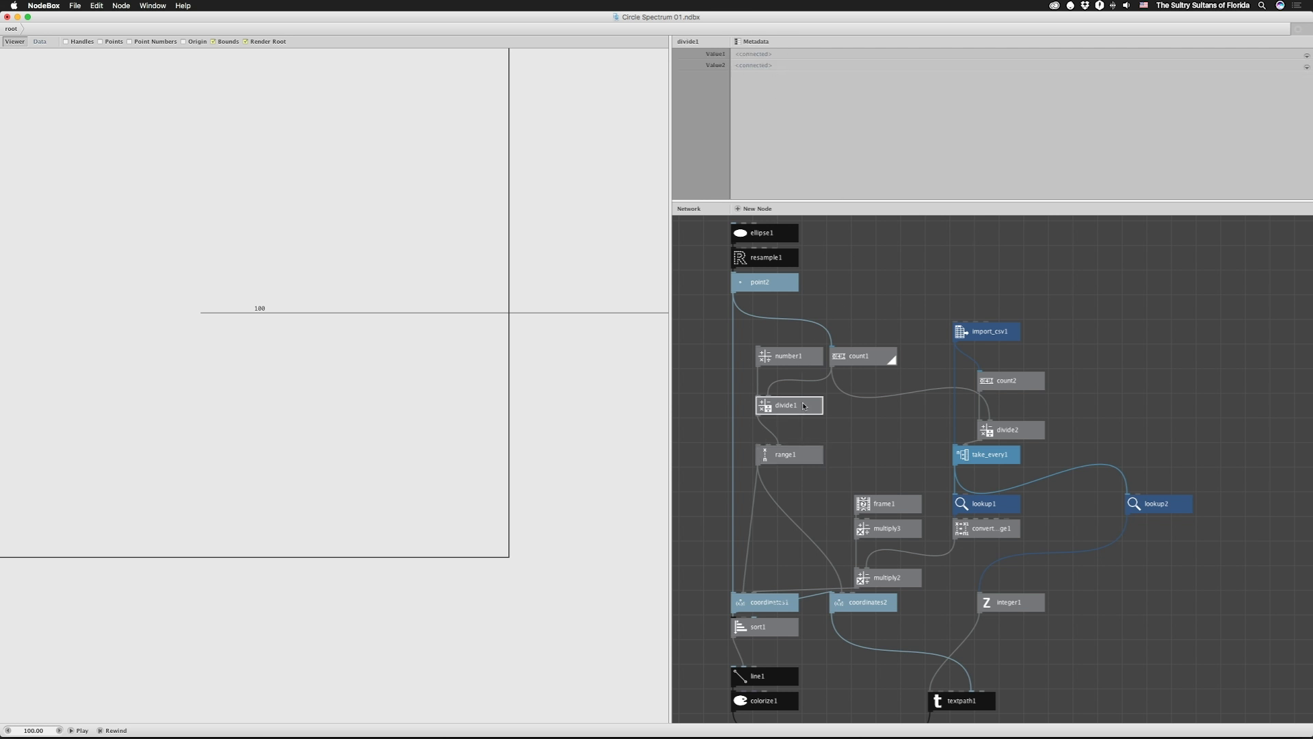
pyautogui.click(48, 41)
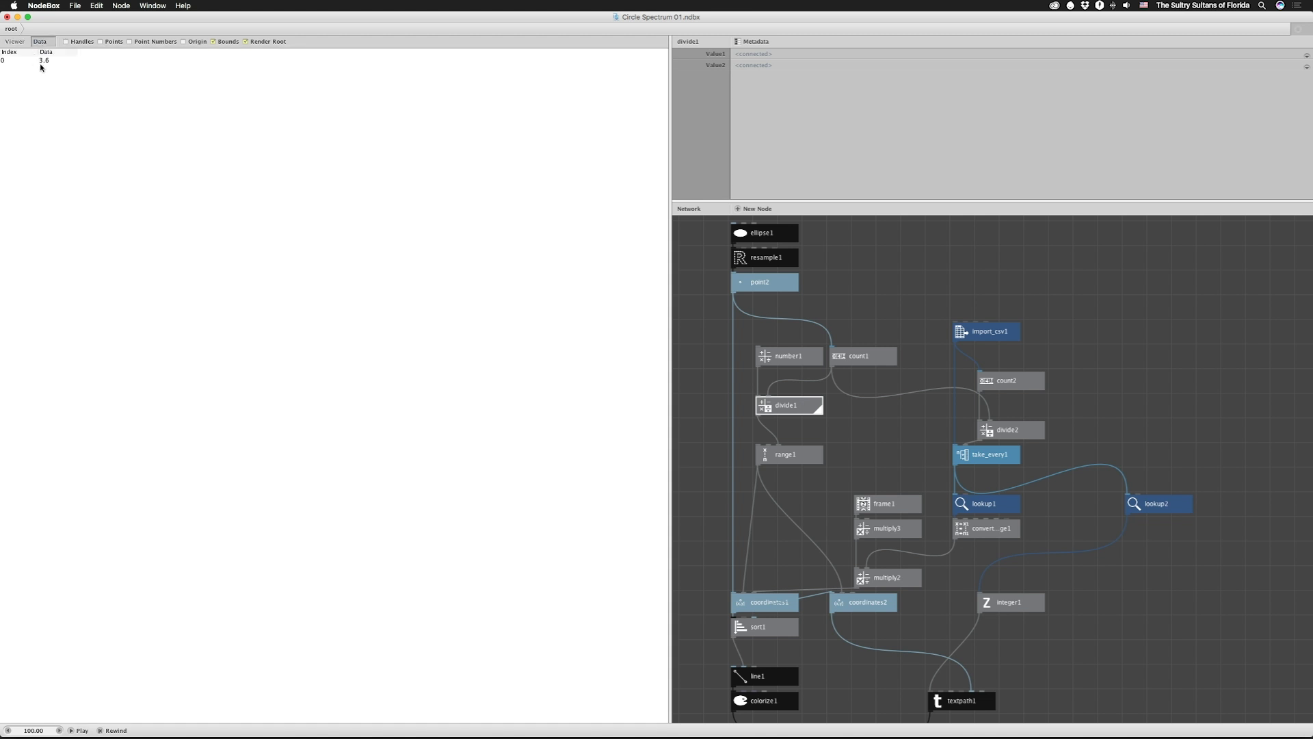
pyautogui.doubleClick(782, 456)
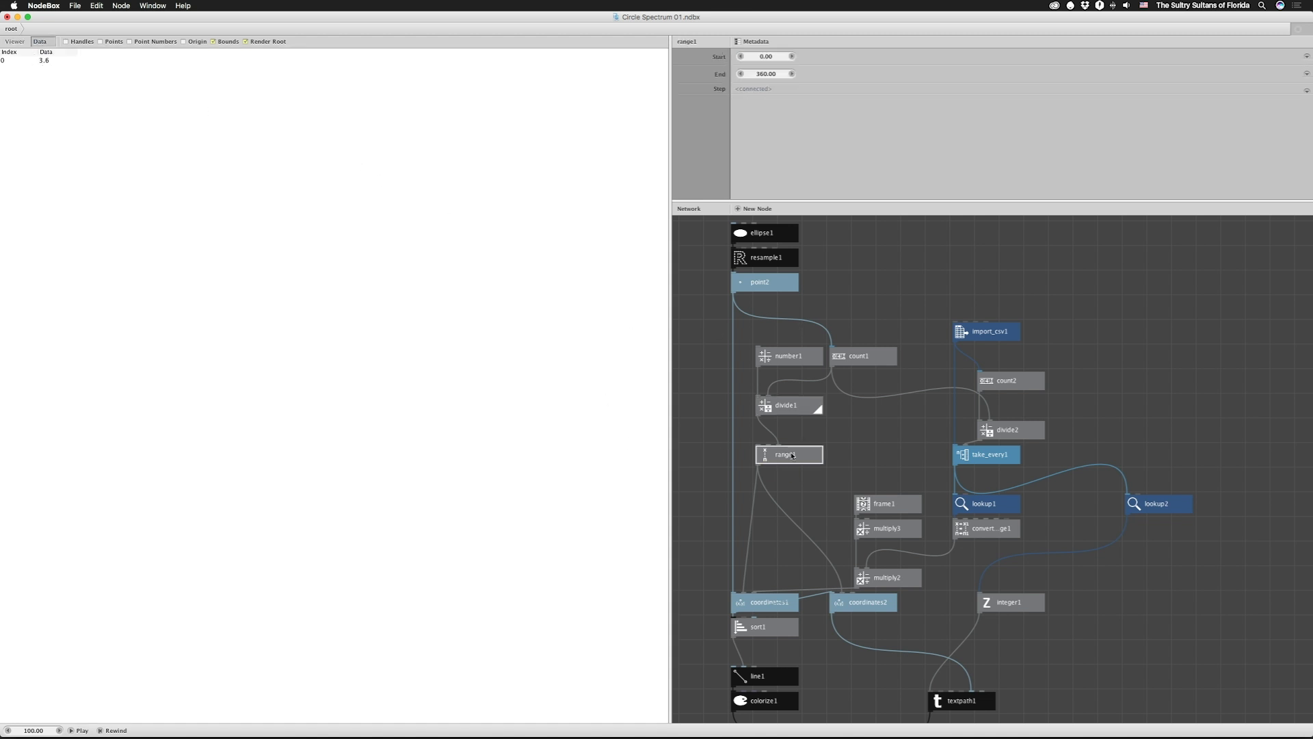
pyautogui.click(14, 42)
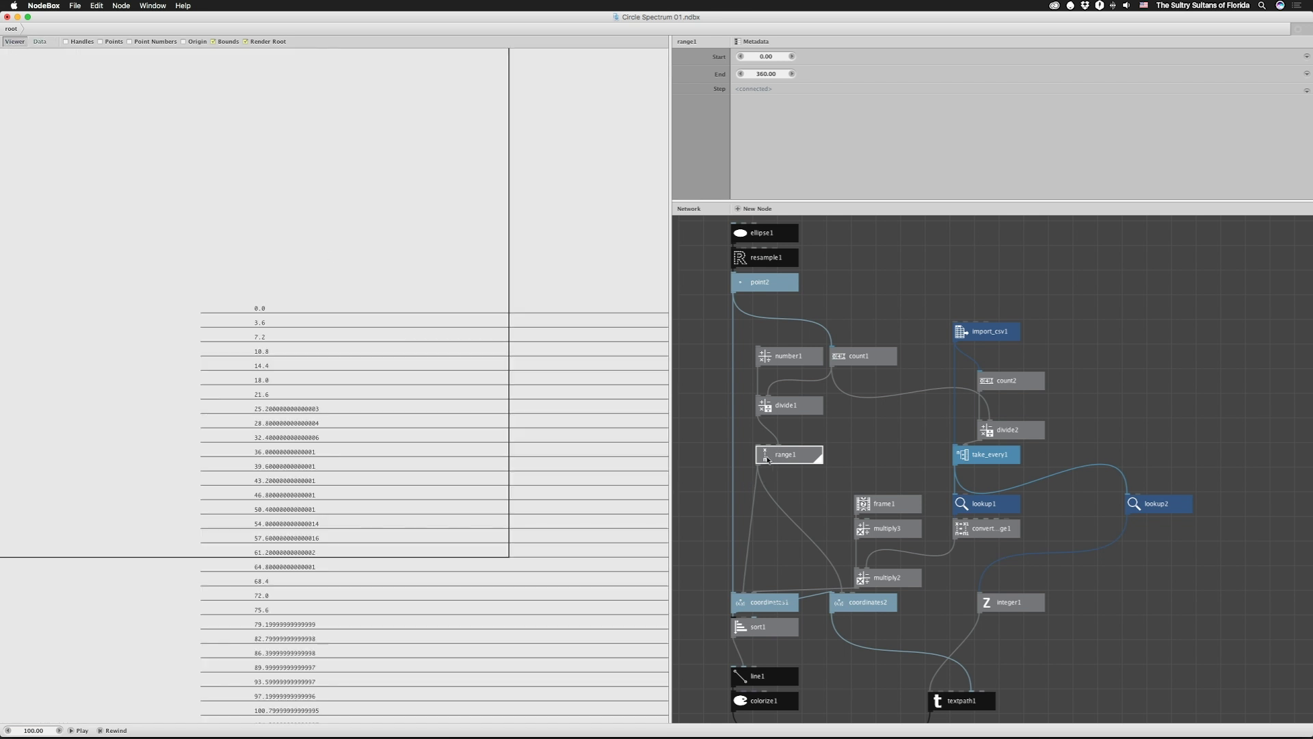
pyautogui.click(743, 602)
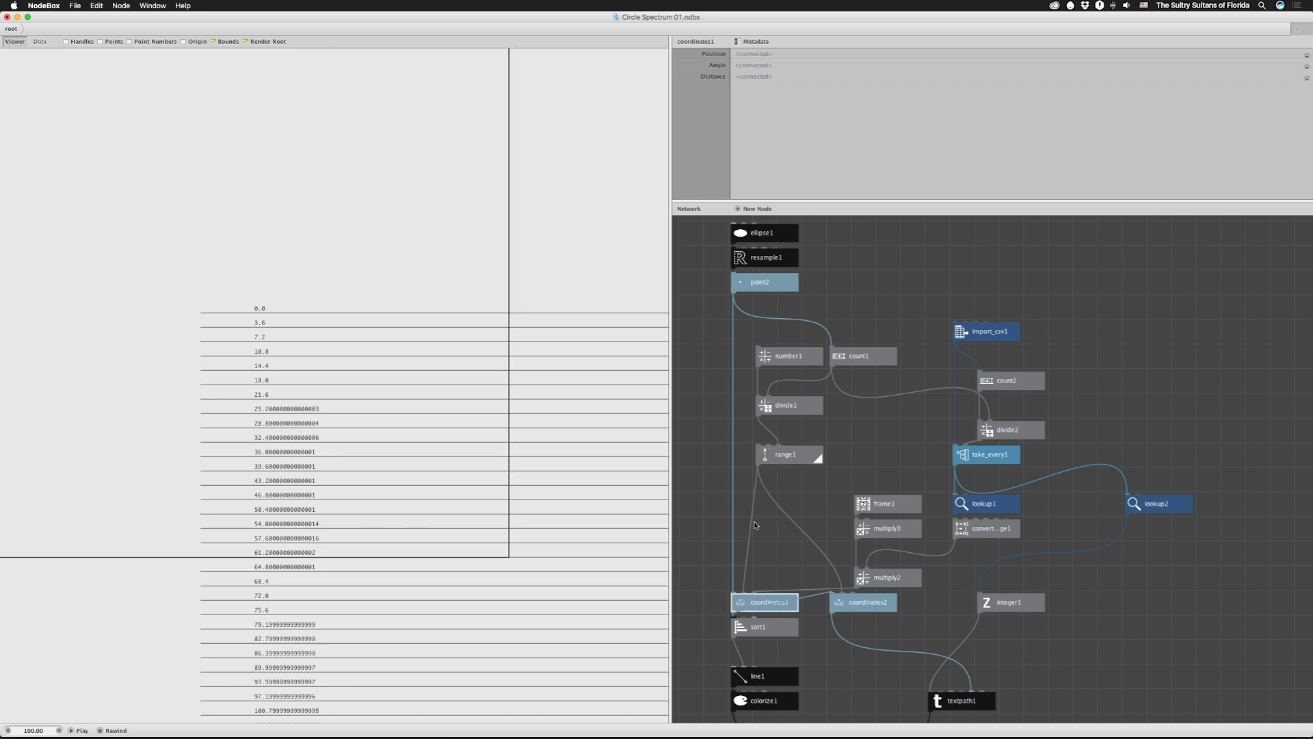
pyautogui.doubleClick(751, 604)
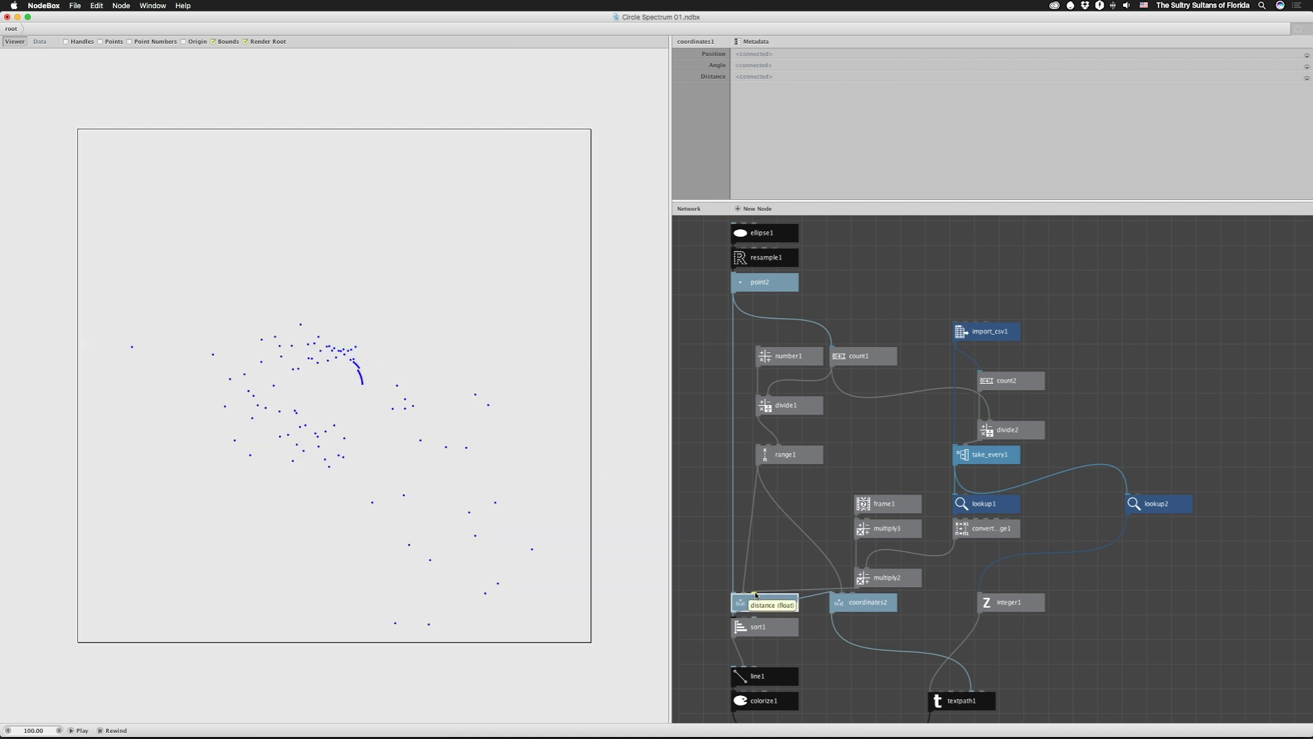
pyautogui.moveTo(755, 595); pyautogui.dragTo(764, 602)
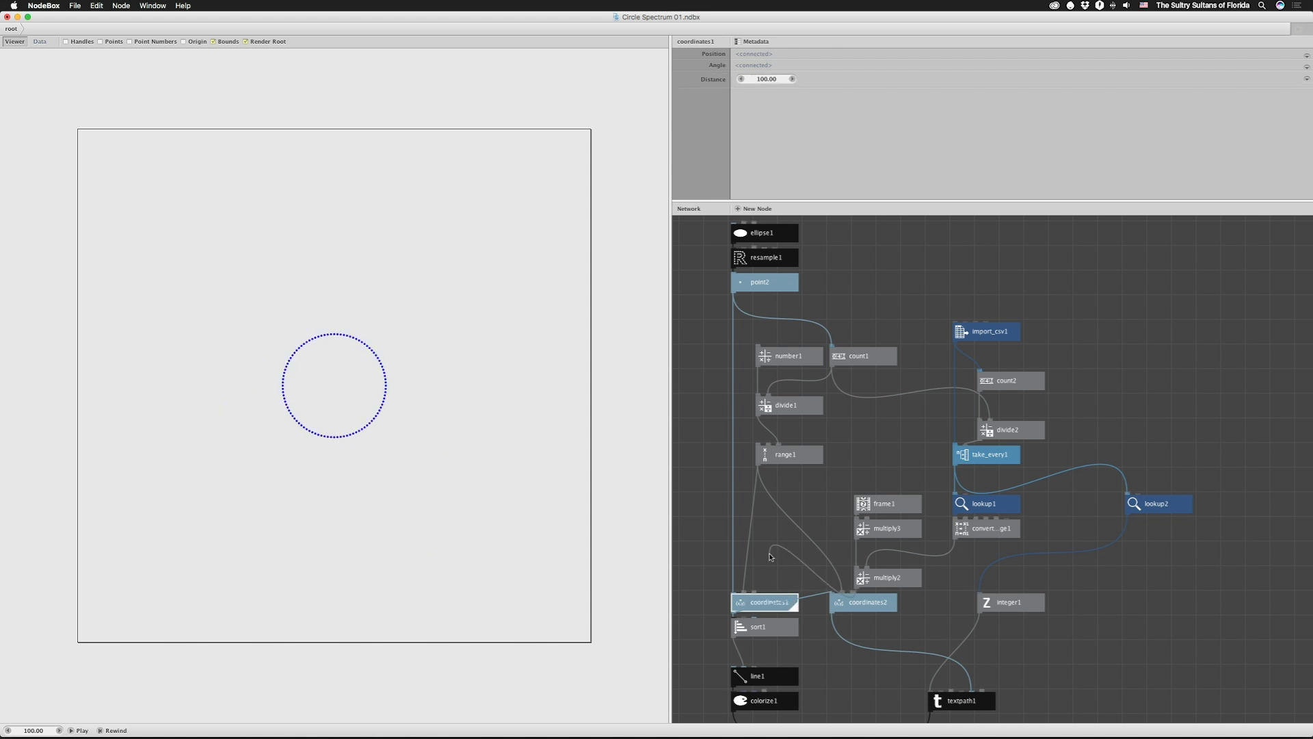
pyautogui.moveTo(766, 78); pyautogui.dragTo(861, 83)
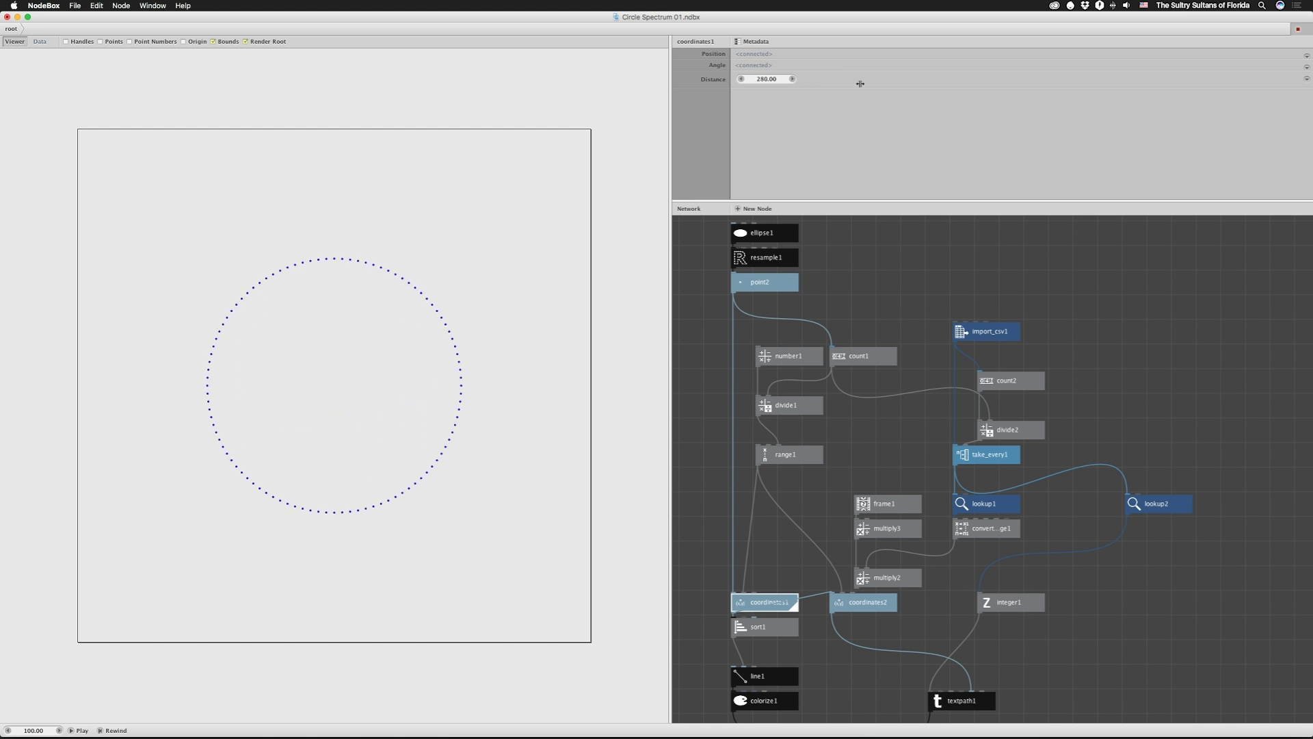
pyautogui.press('super+z')
pyautogui.press('super+z')
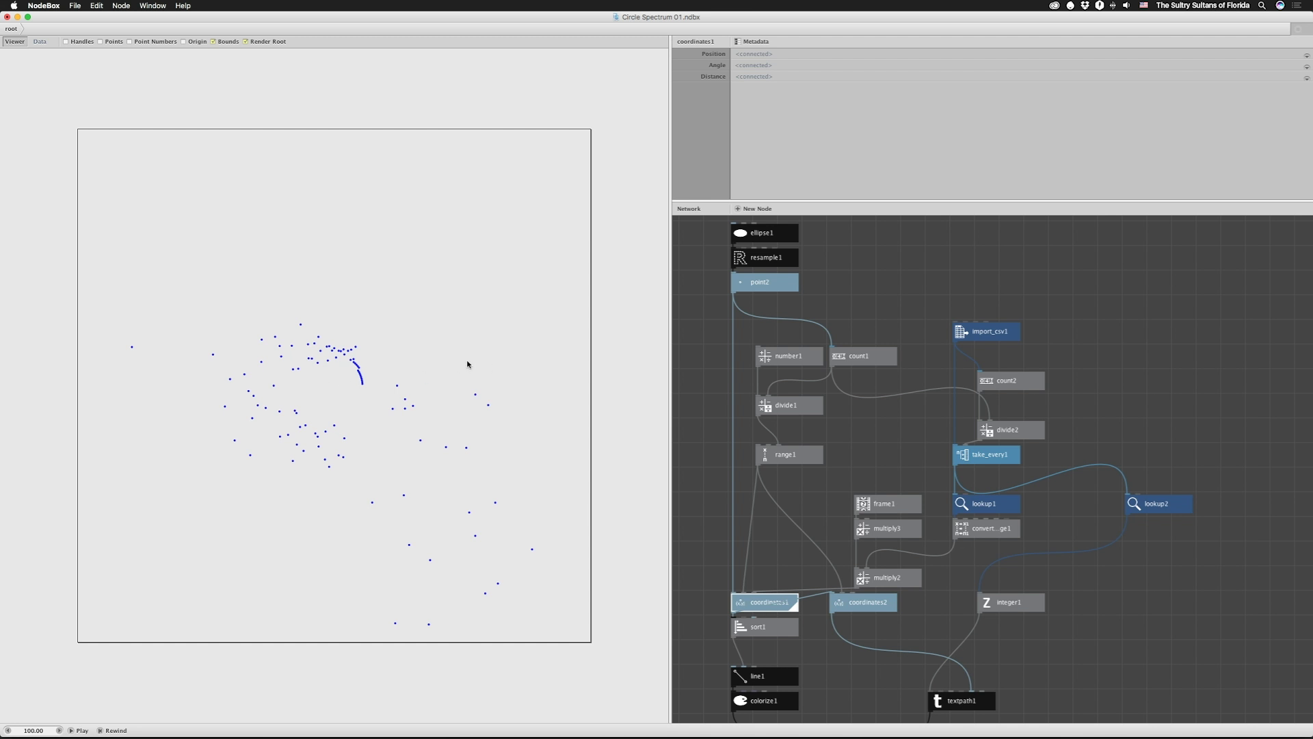
# Render the imported CSV rows as a table and confirm the 8192 row count.
pyautogui.click(986, 332)
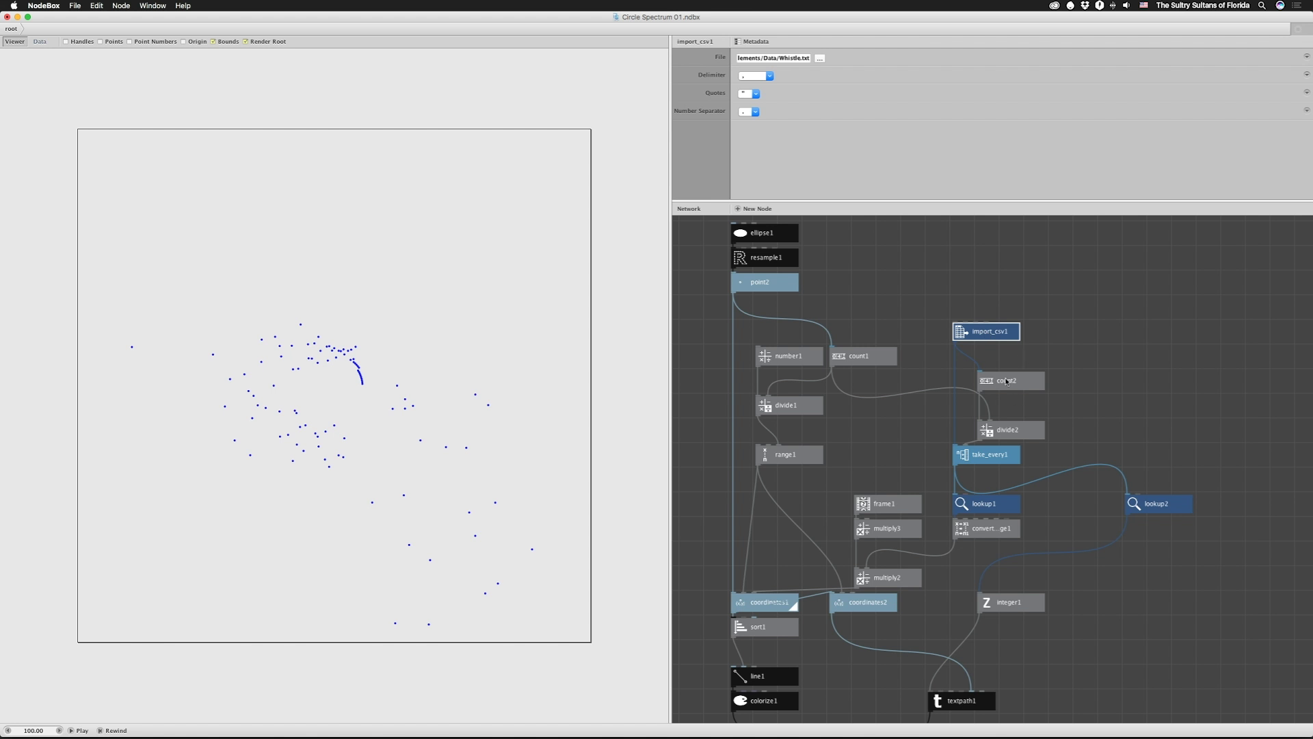
pyautogui.doubleClick(997, 337)
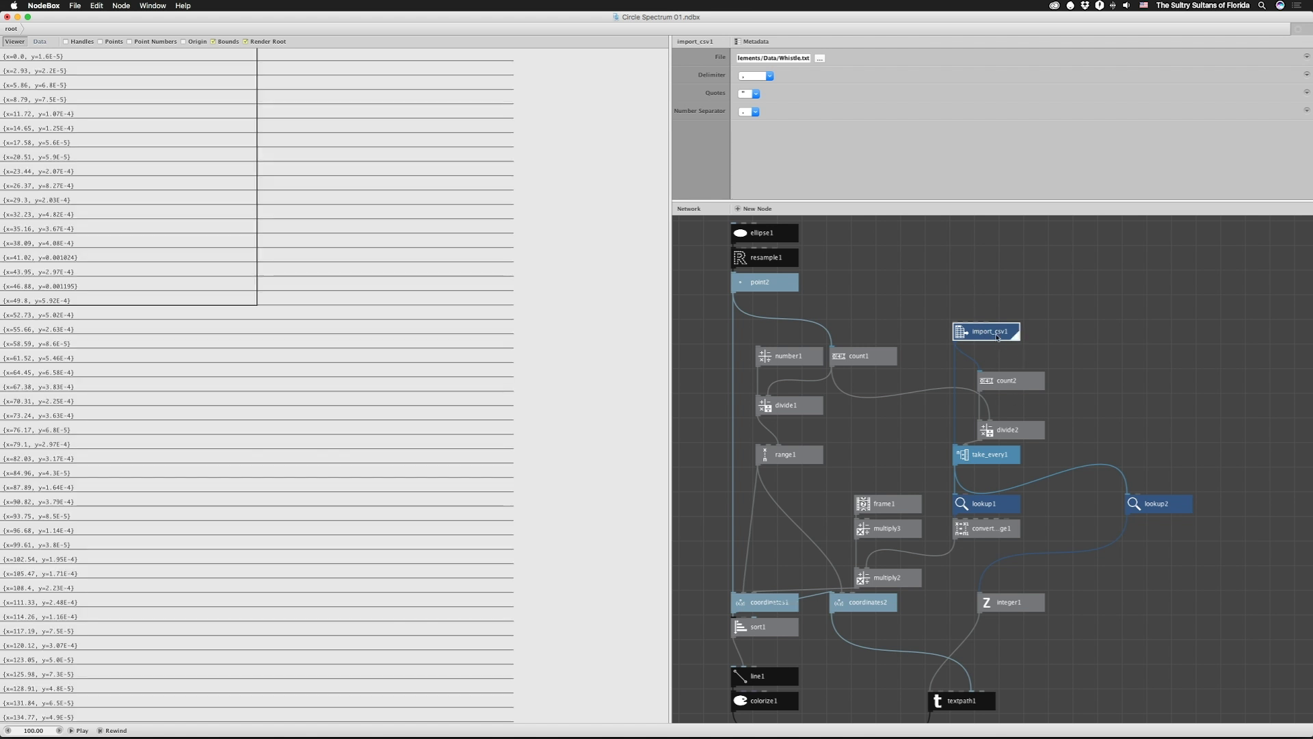
pyautogui.click(40, 42)
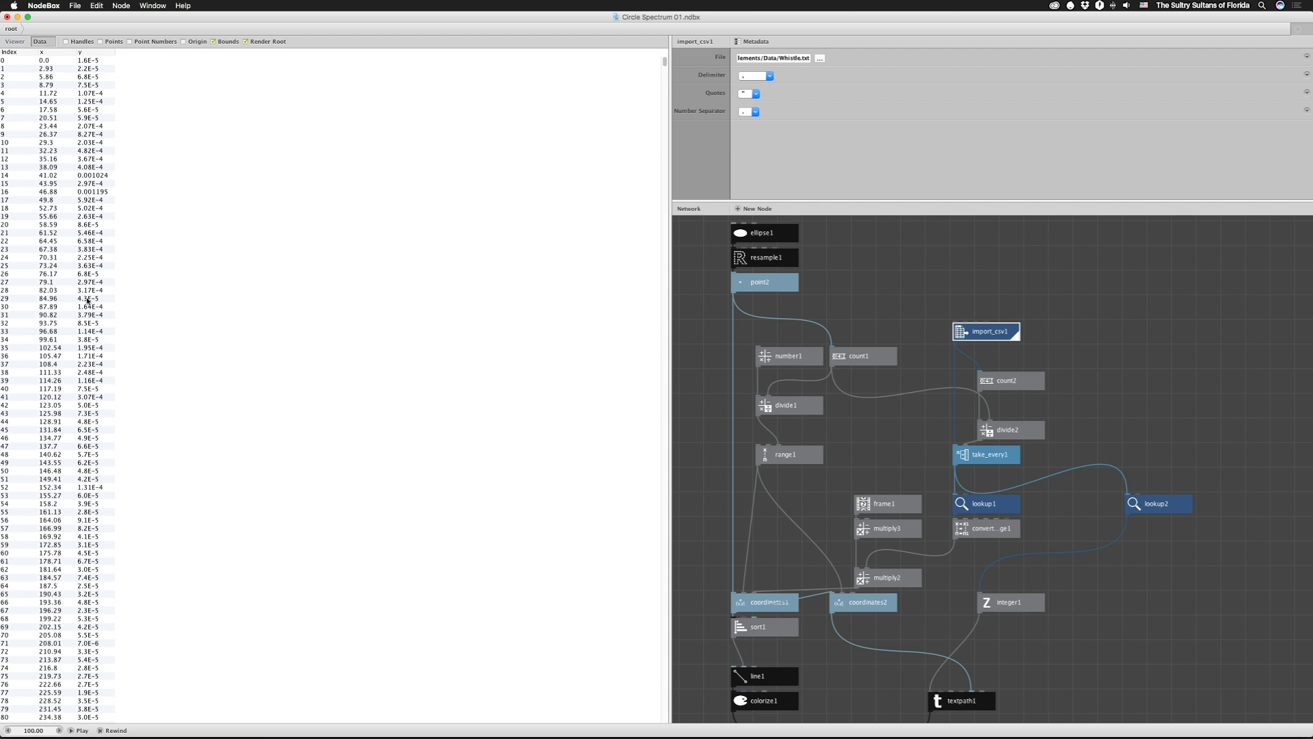
pyautogui.scroll(-20, 189, 497)
pyautogui.scroll(20, 188, 497)
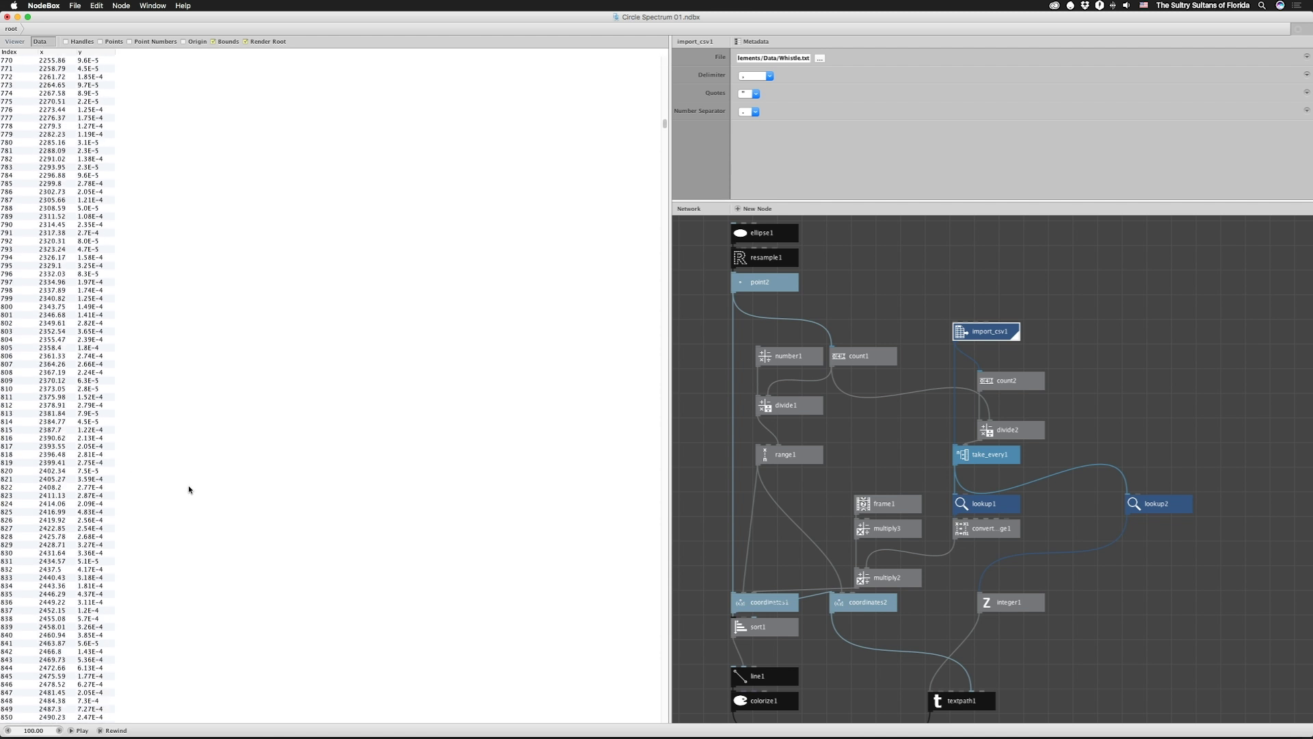
pyautogui.scroll(3, 189, 488)
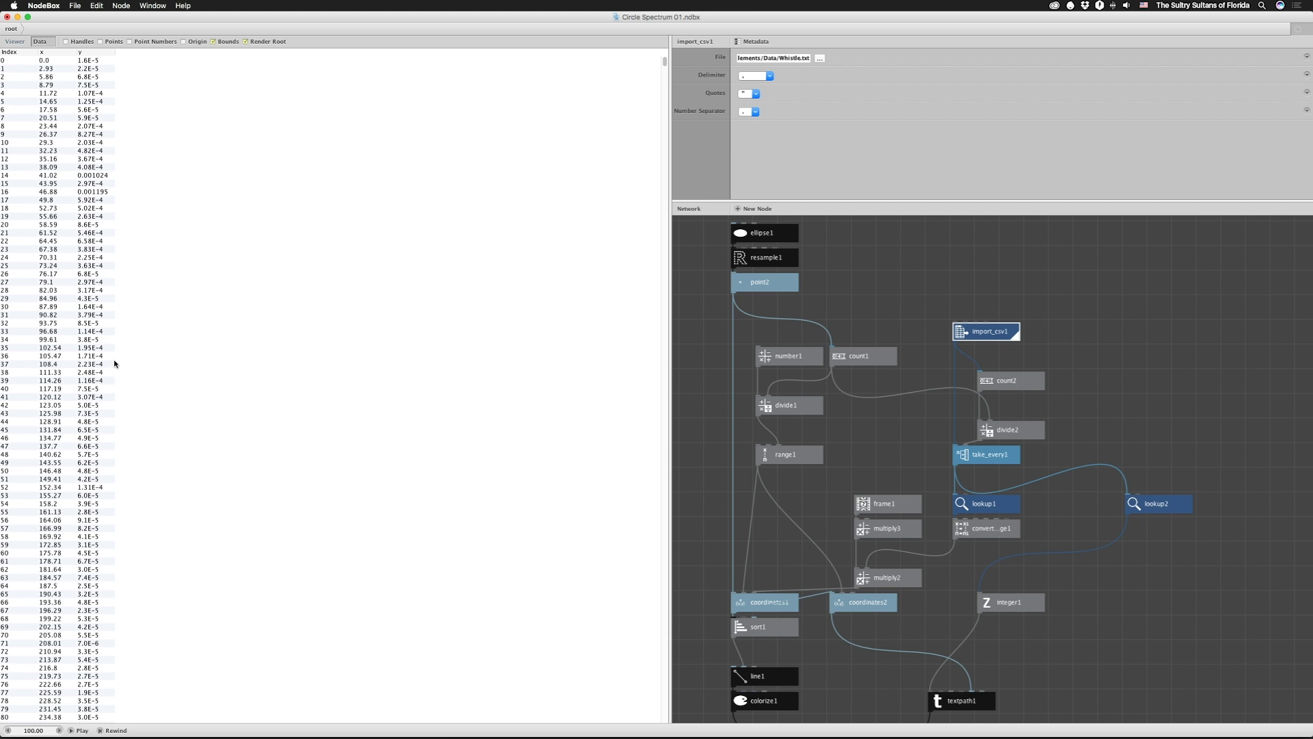
pyautogui.click(1005, 380)
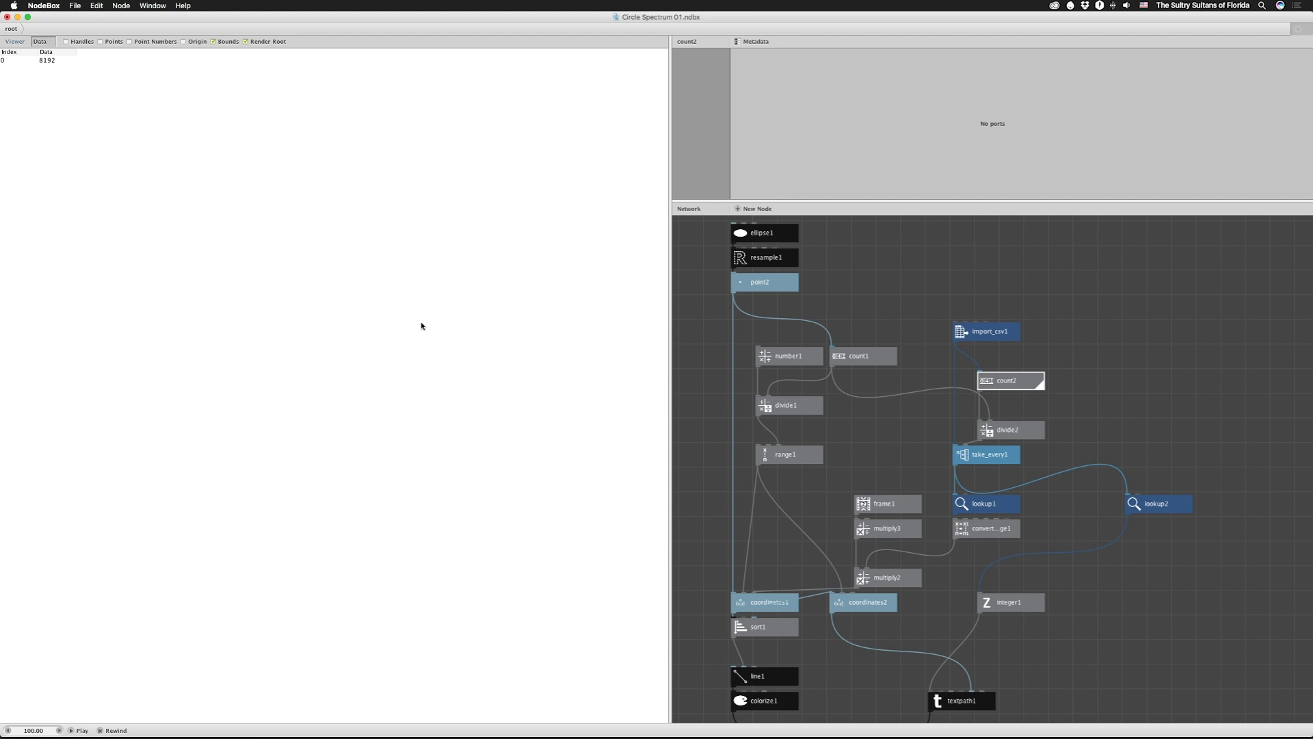
# Check count1's 100 and divide2's 81.92, then wire divide2 into take_every1's n.
pyautogui.click(1020, 432)
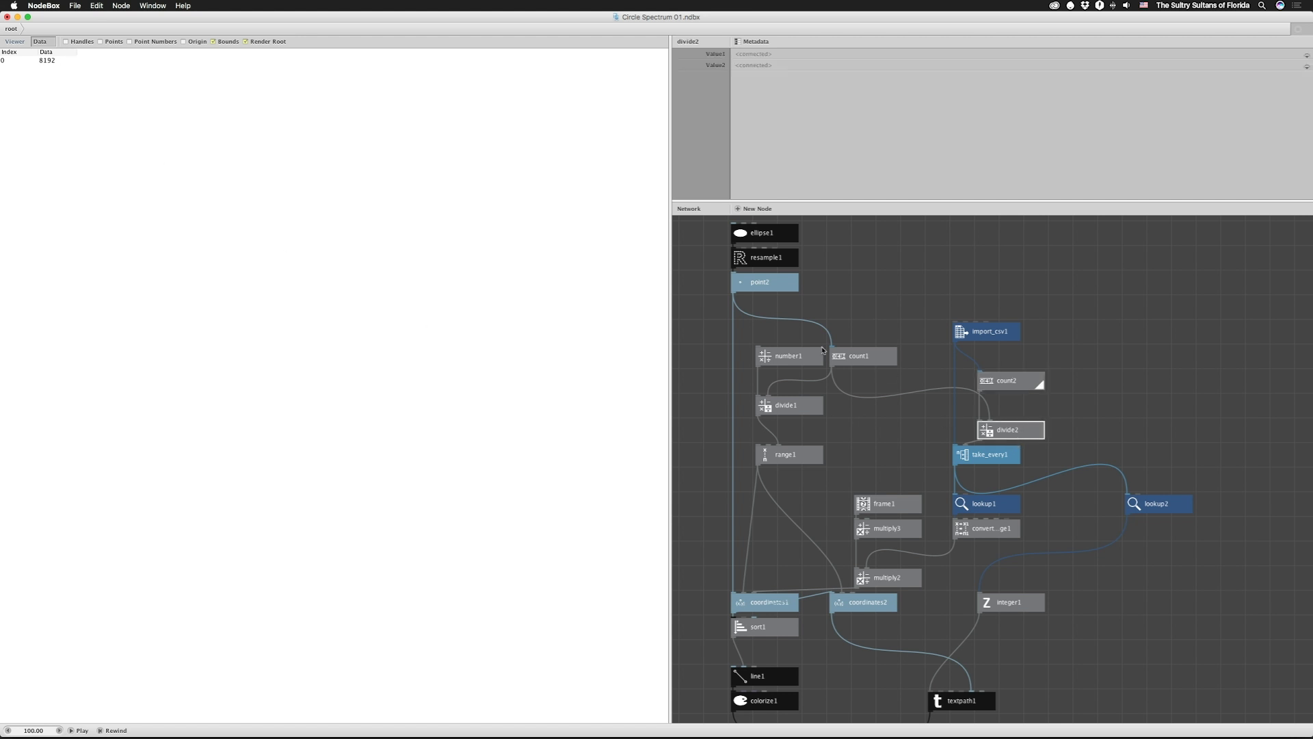
pyautogui.click(856, 360)
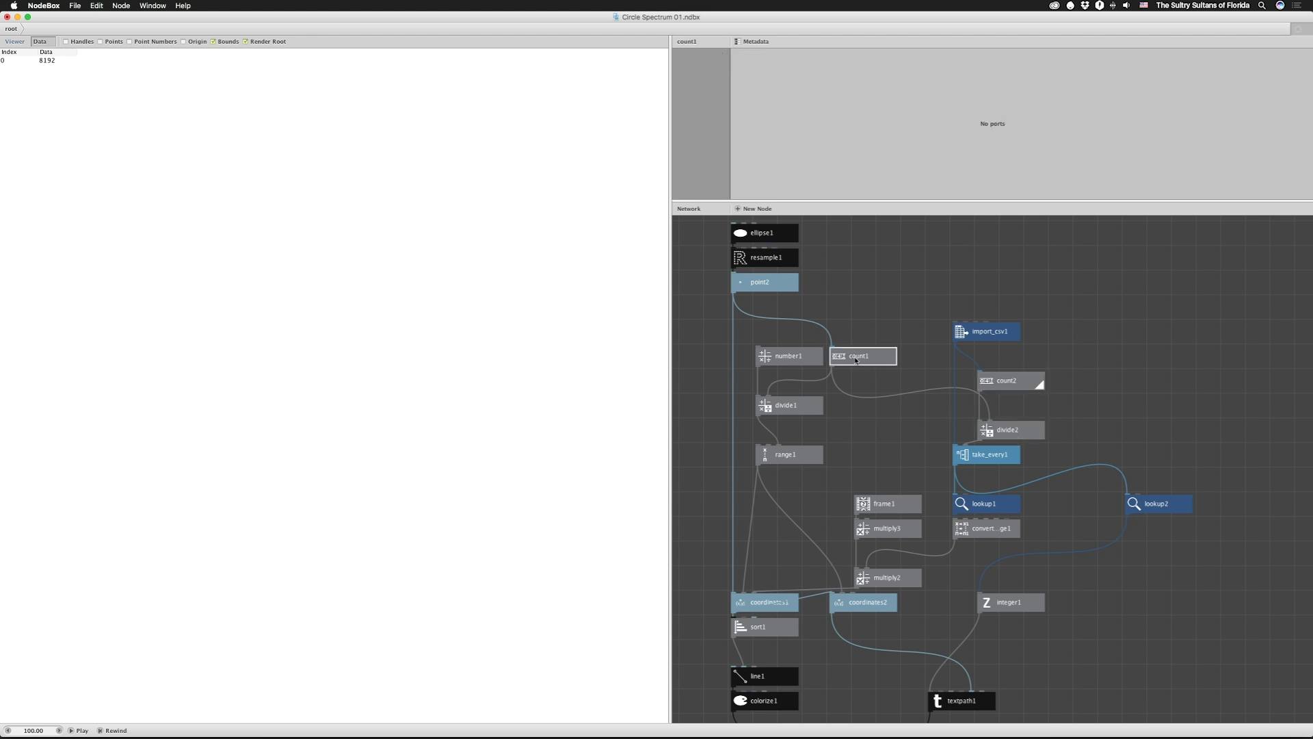
pyautogui.doubleClick(874, 359)
pyautogui.click(996, 387)
pyautogui.doubleClick(1009, 431)
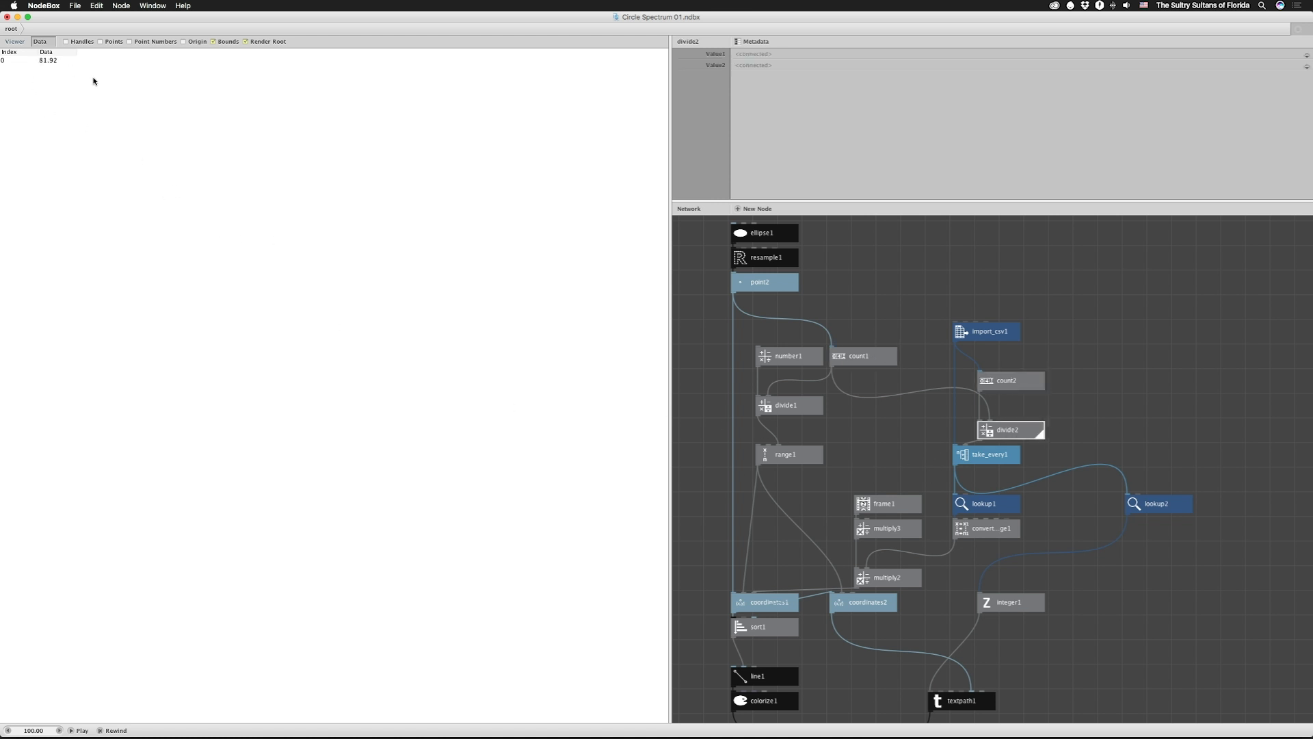
pyautogui.moveTo(980, 438); pyautogui.dragTo(964, 446)
pyautogui.click(996, 457)
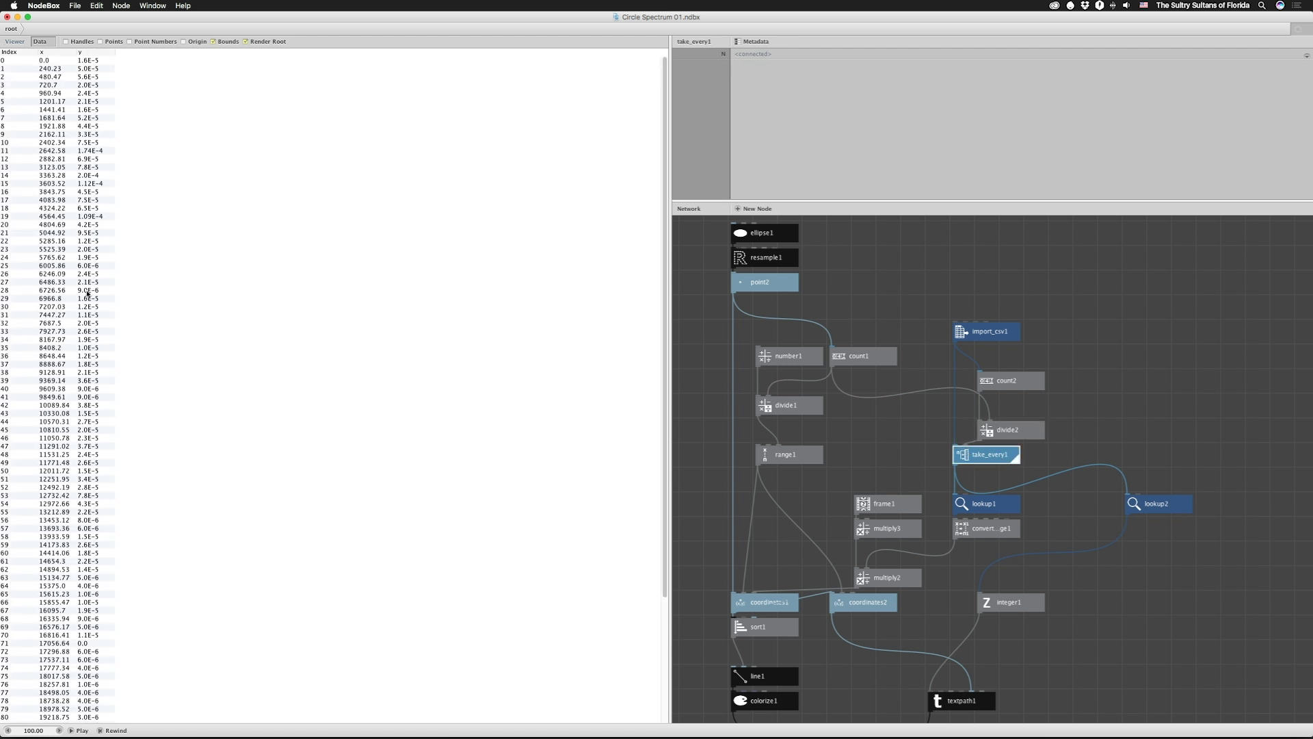
# Compare lookup1's y amplitudes with take_every1's rows and convert_range1's 50–500 remapping.
pyautogui.scroll(-5, 148, 267)
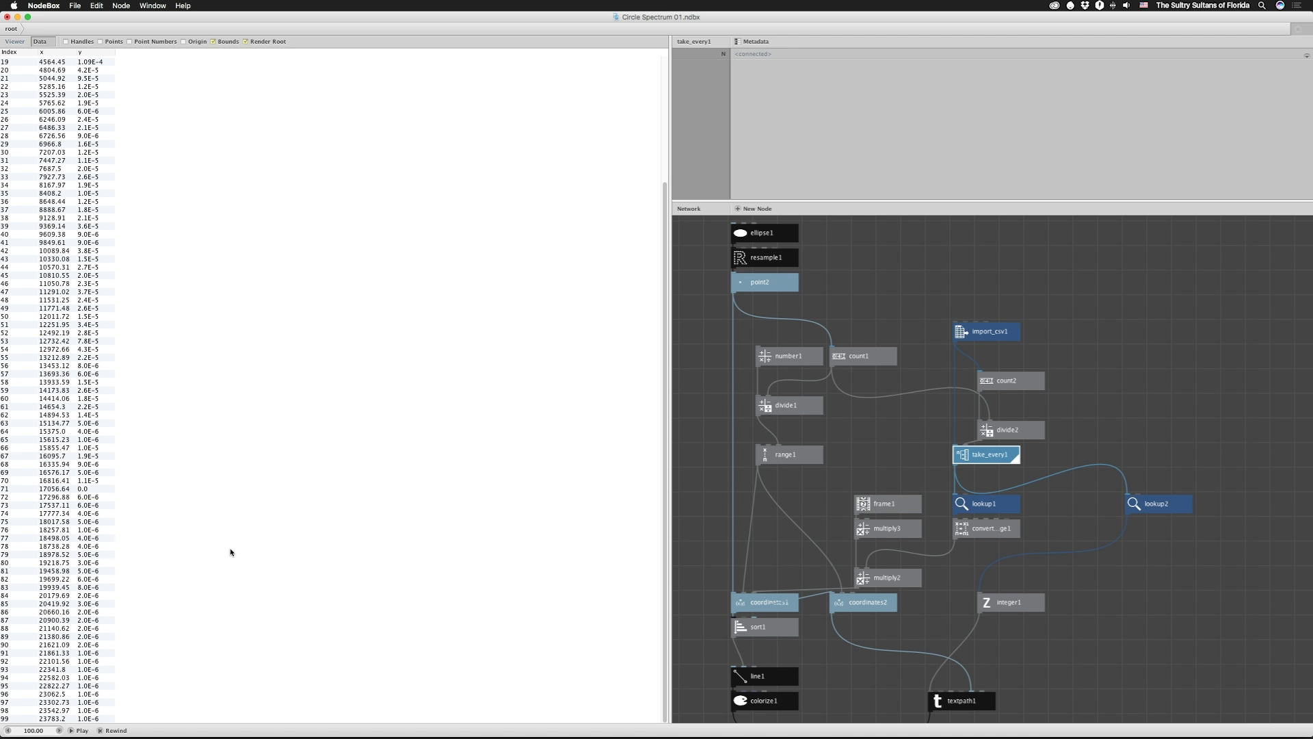
pyautogui.click(997, 507)
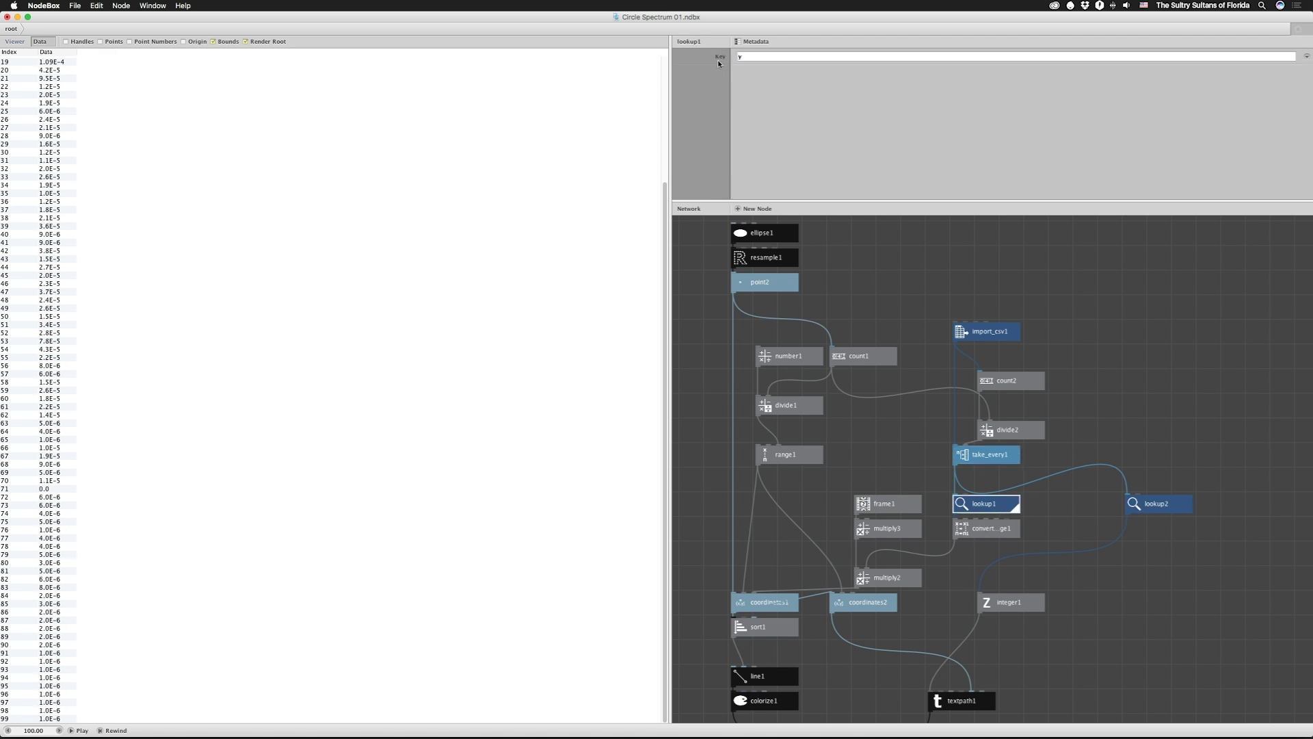
pyautogui.click(987, 457)
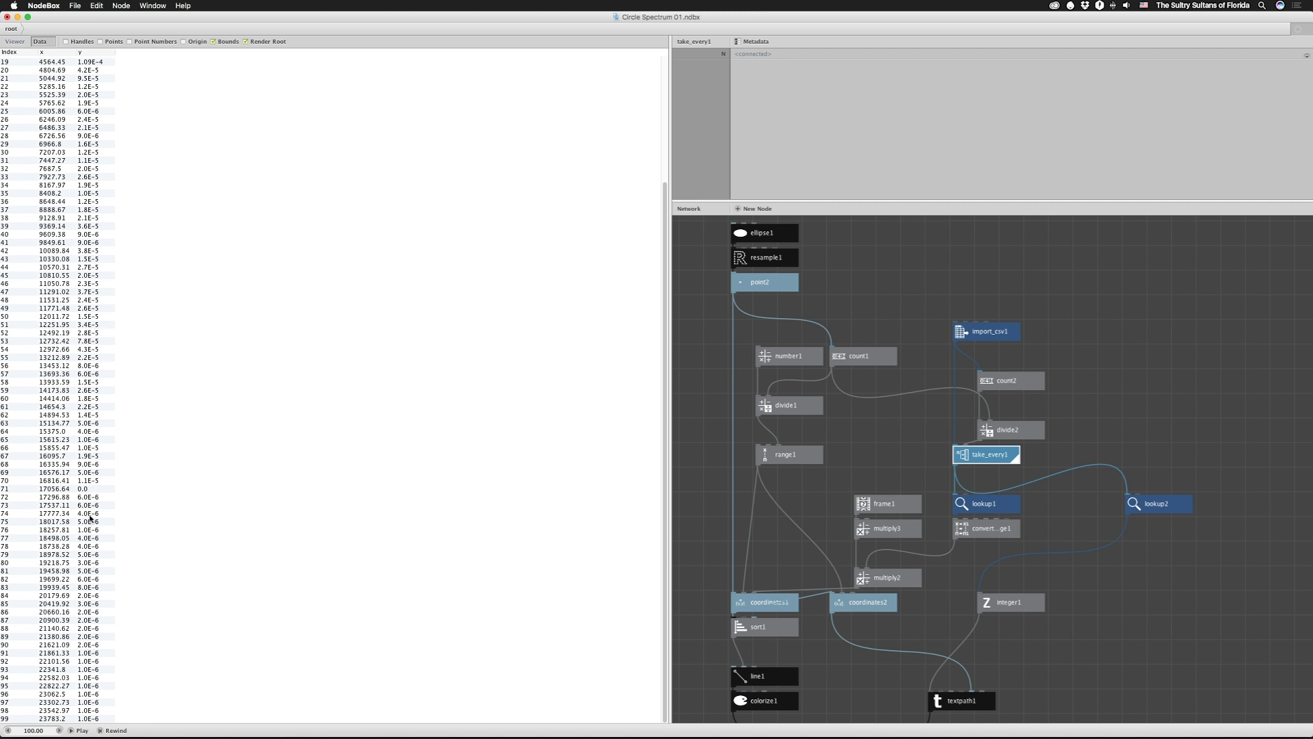
pyautogui.click(978, 503)
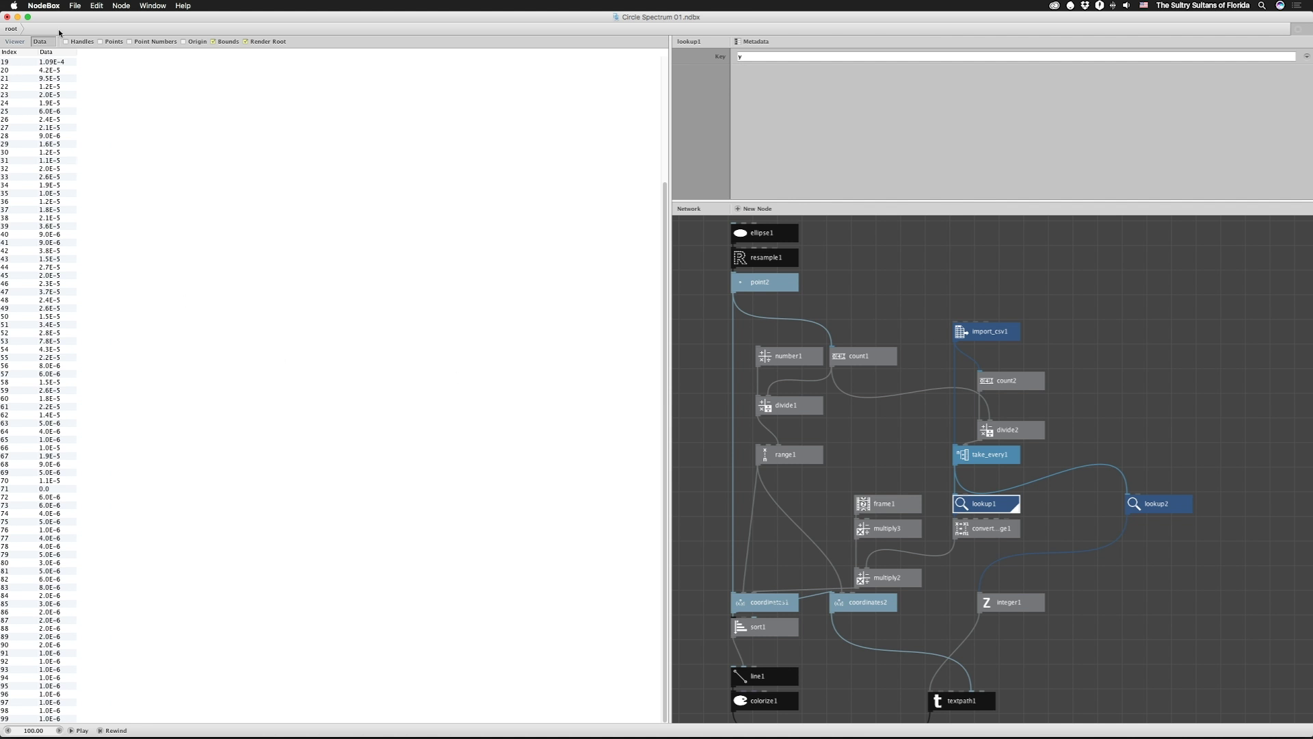
pyautogui.click(981, 529)
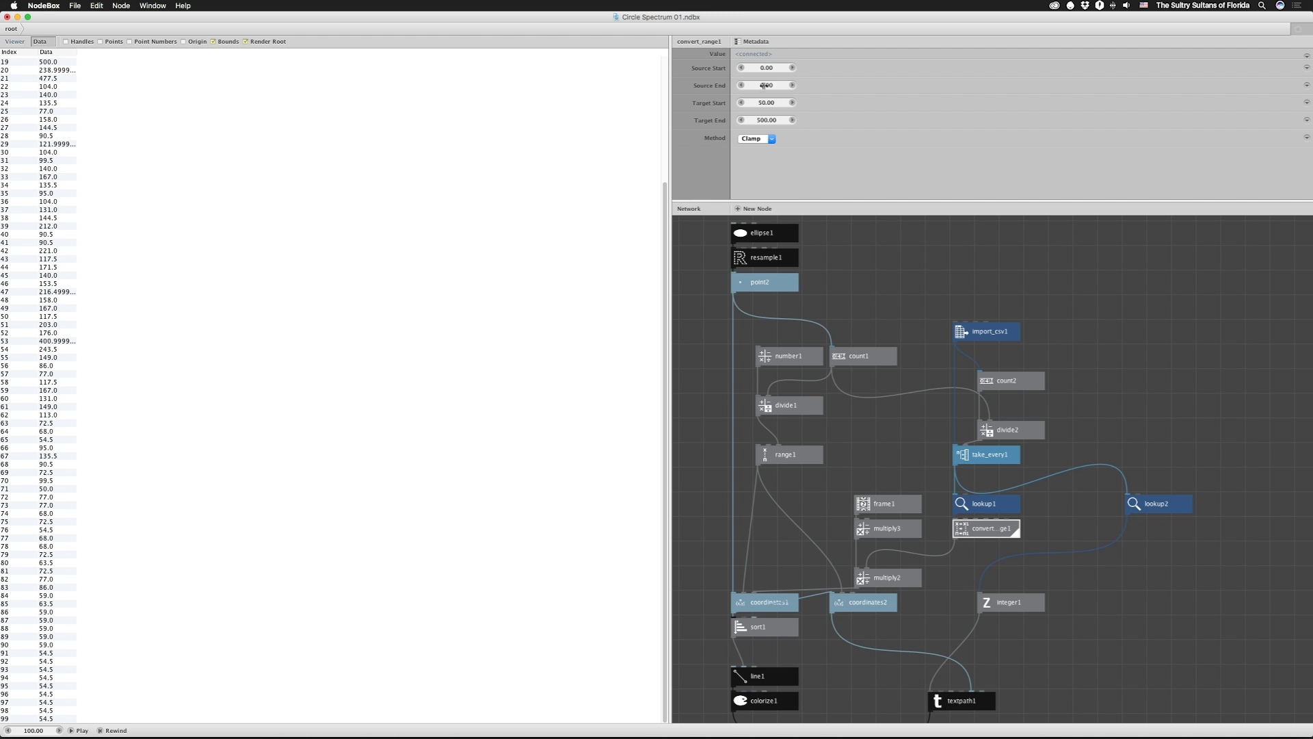
pyautogui.click(999, 507)
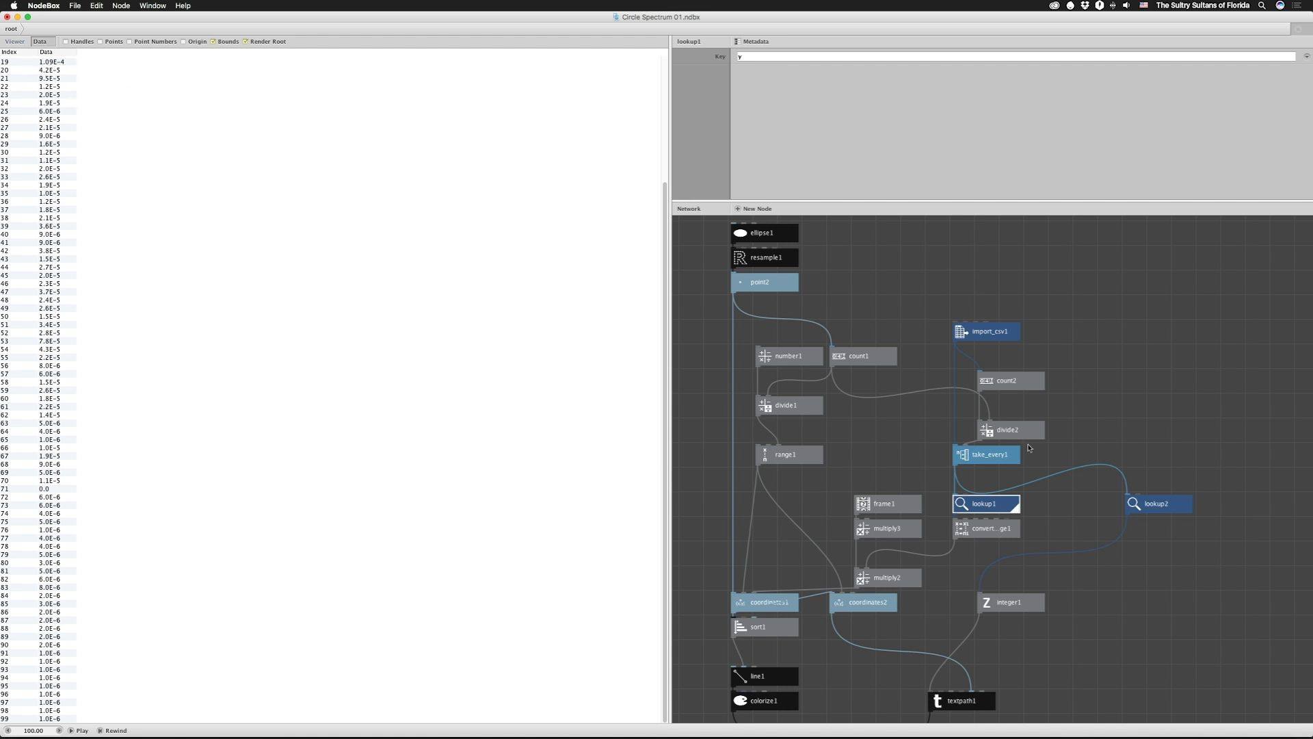
pyautogui.click(985, 531)
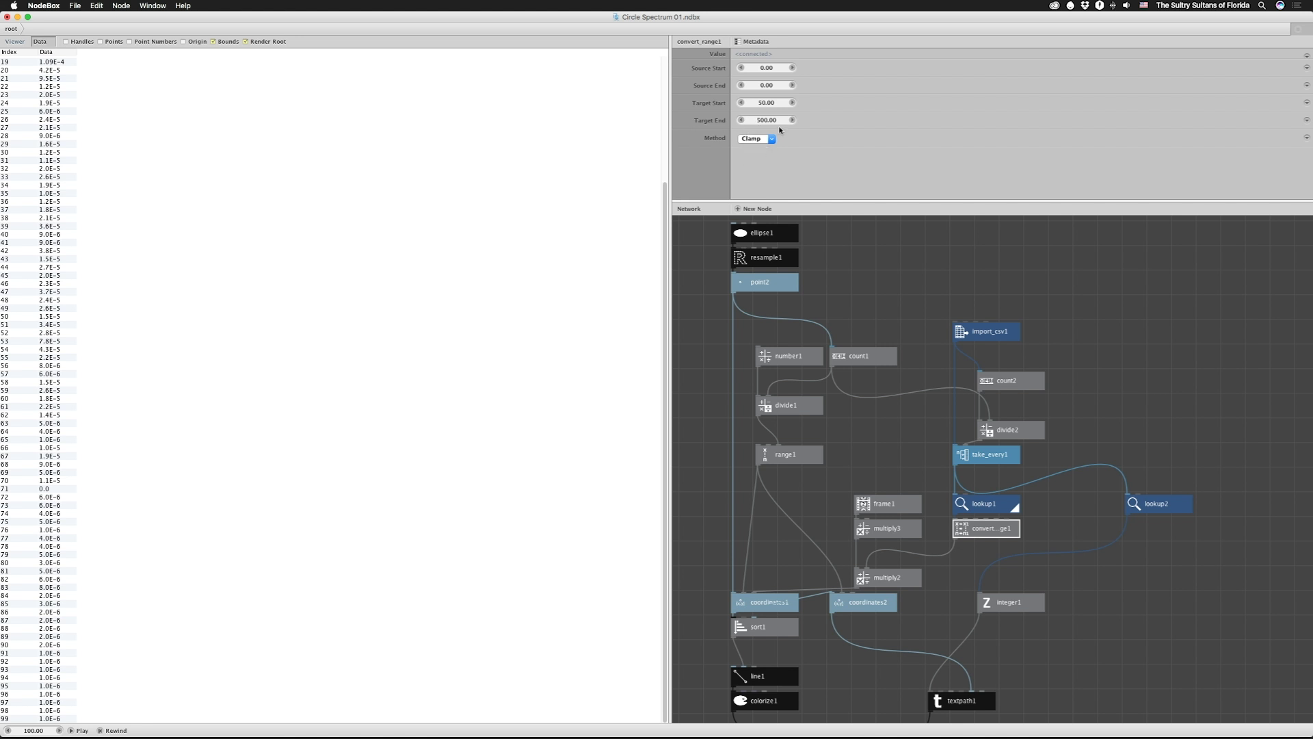
# Inspect frame1's 100, multiply3's 0.01 scaling and the coordinate values, then play the animation forward.
pyautogui.click(889, 508)
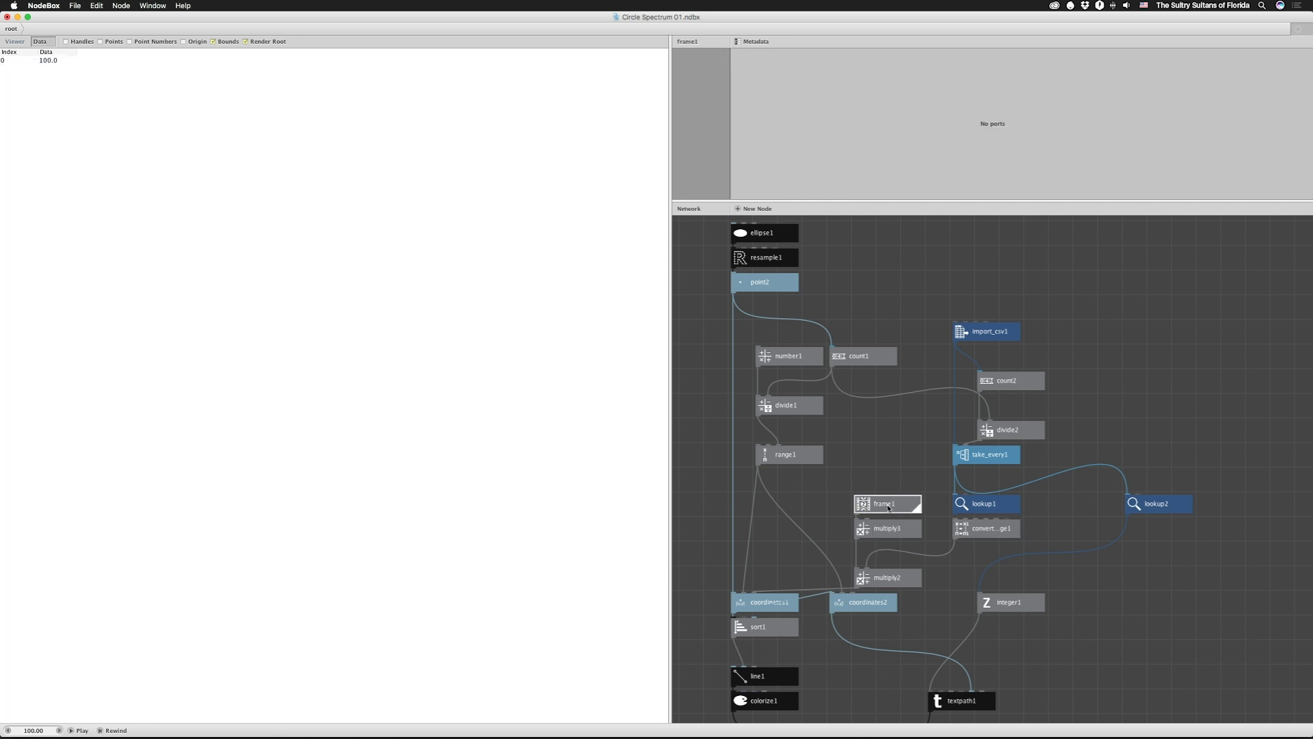
pyautogui.click(882, 531)
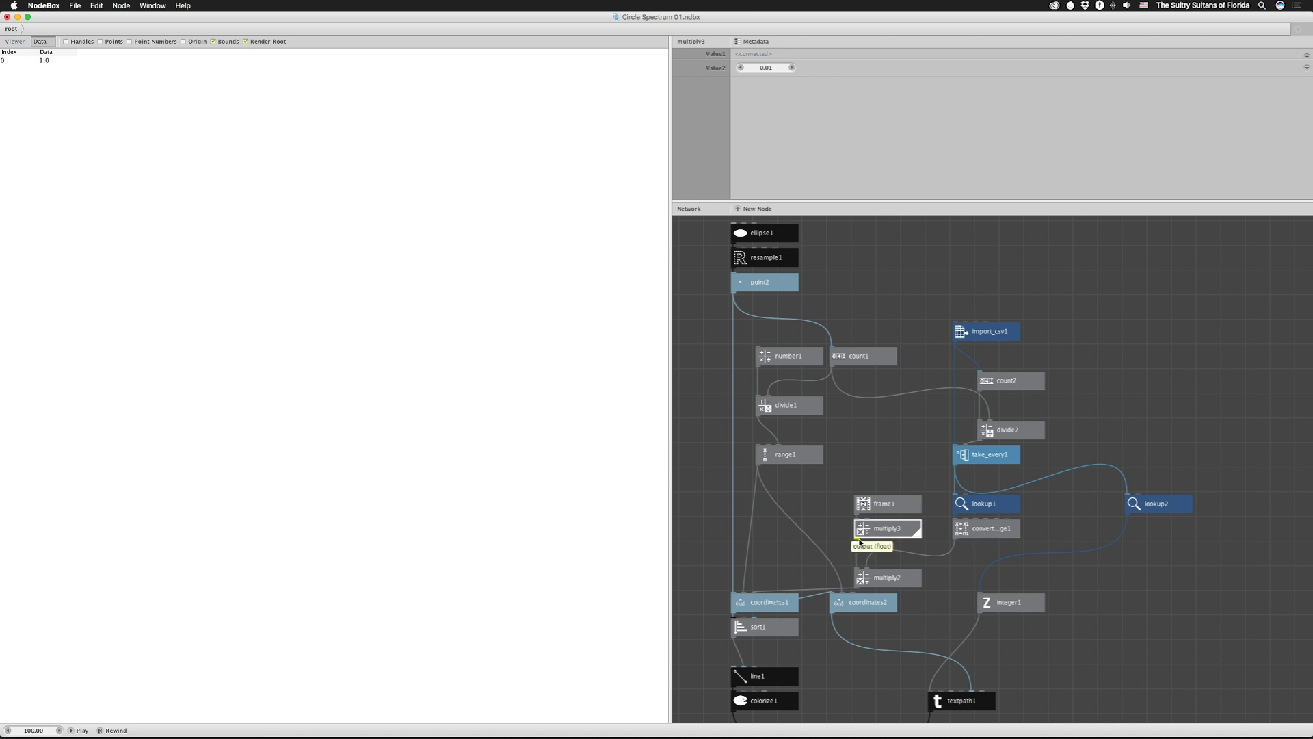
pyautogui.doubleClick(890, 583)
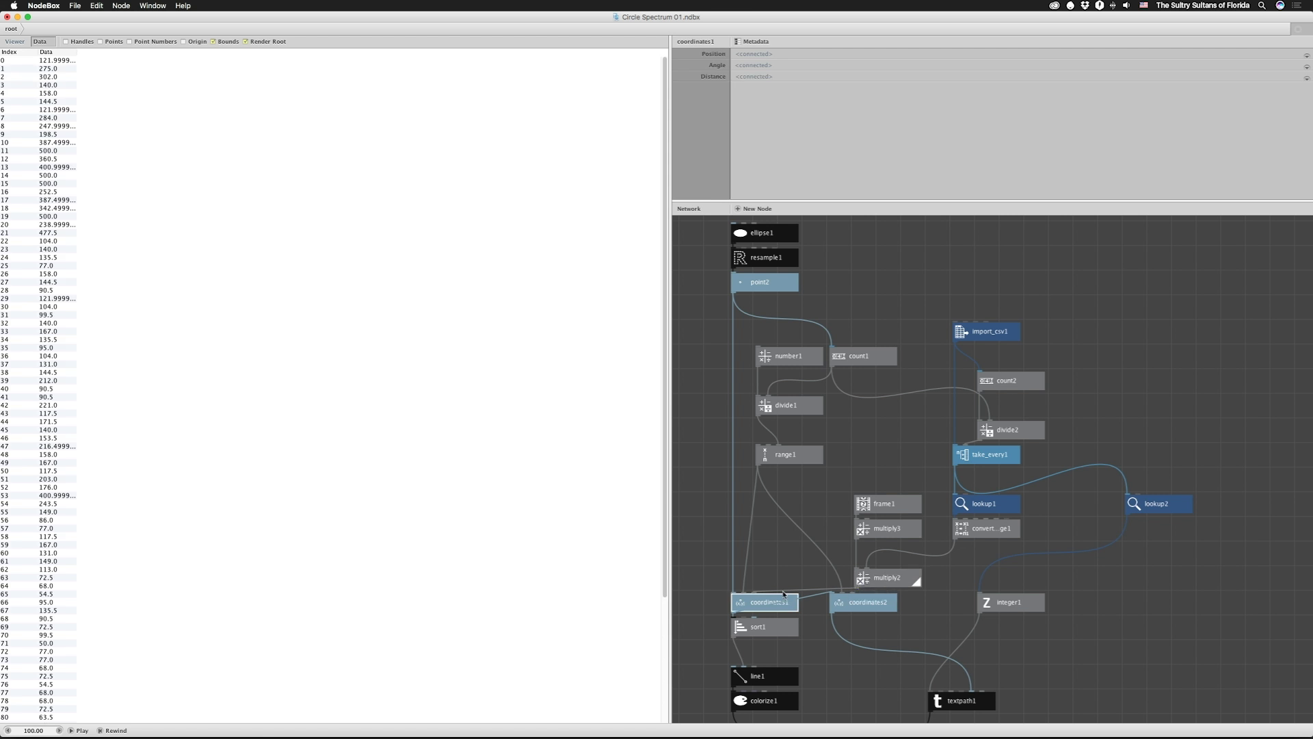
pyautogui.click(752, 596)
pyautogui.doubleClick(744, 600)
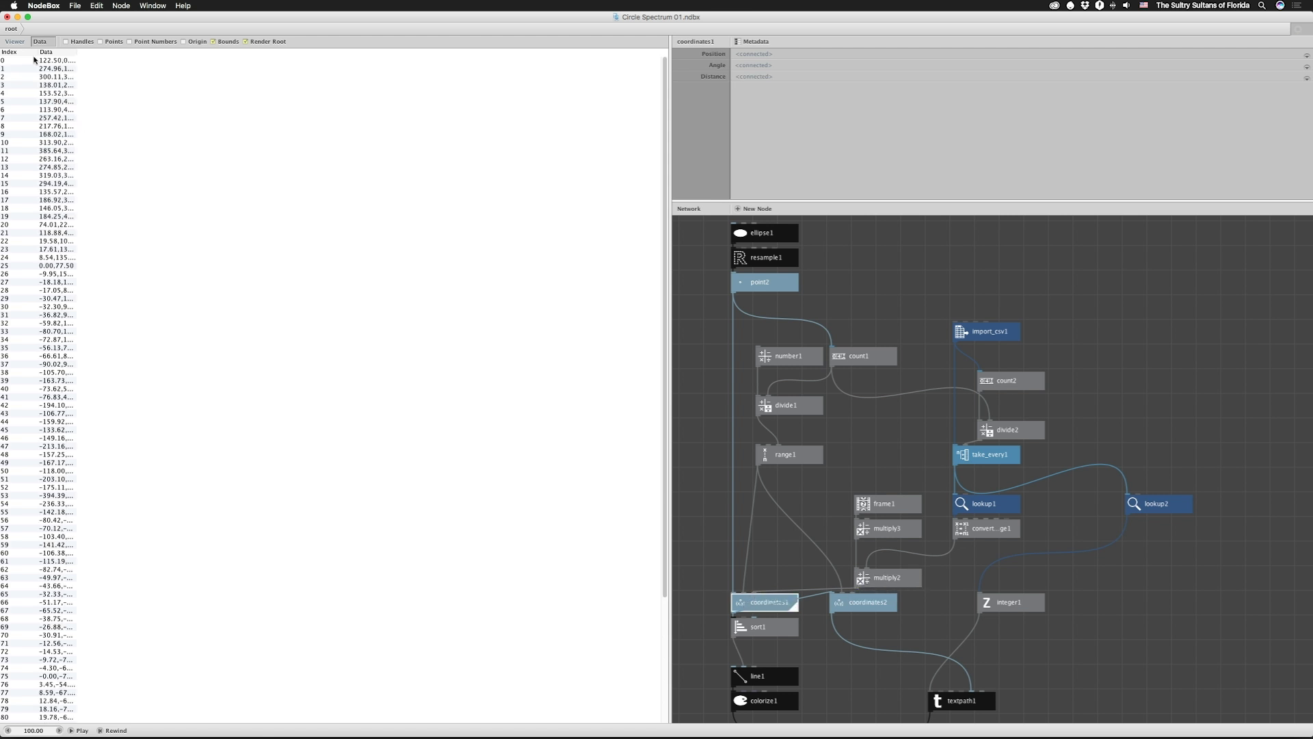
pyautogui.click(15, 42)
pyautogui.click(79, 730)
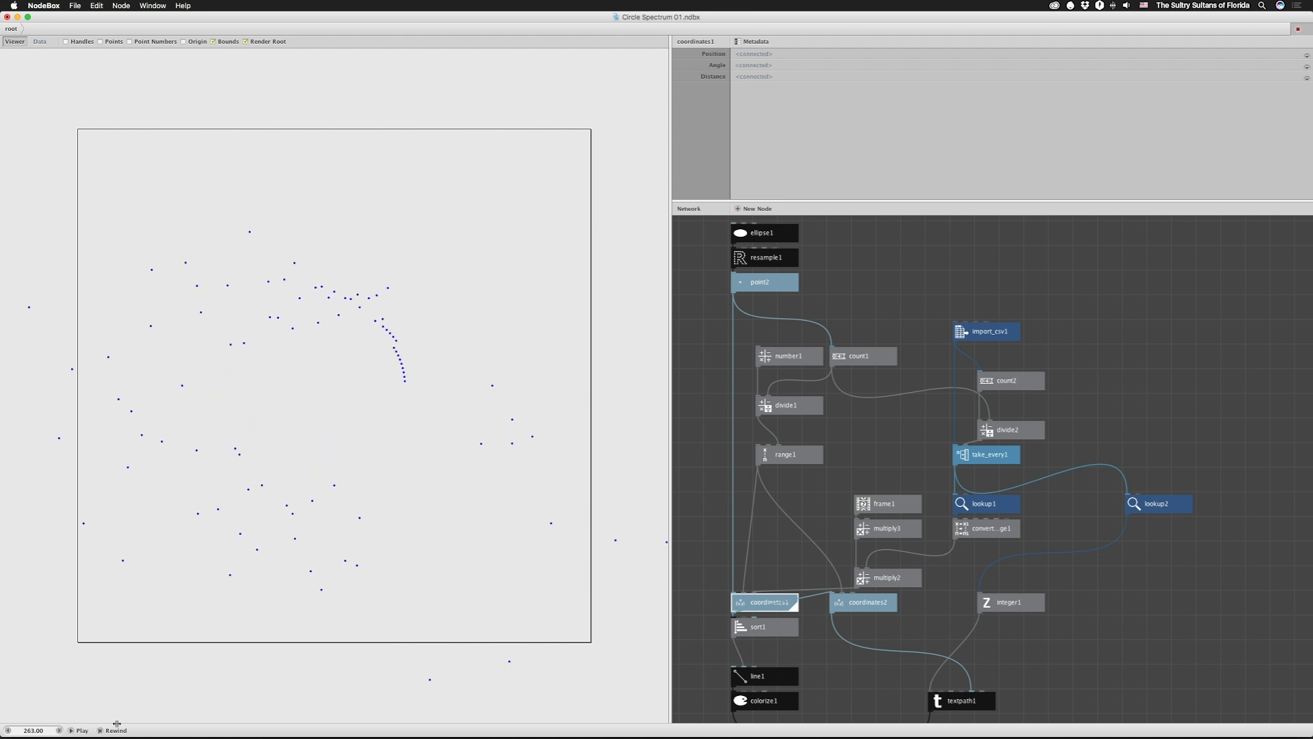
pyautogui.moveTo(117, 724); pyautogui.dragTo(2, 721)
# Delete sort1 and wire coordinates1's output into line1's Point 2.
pyautogui.click(767, 626)
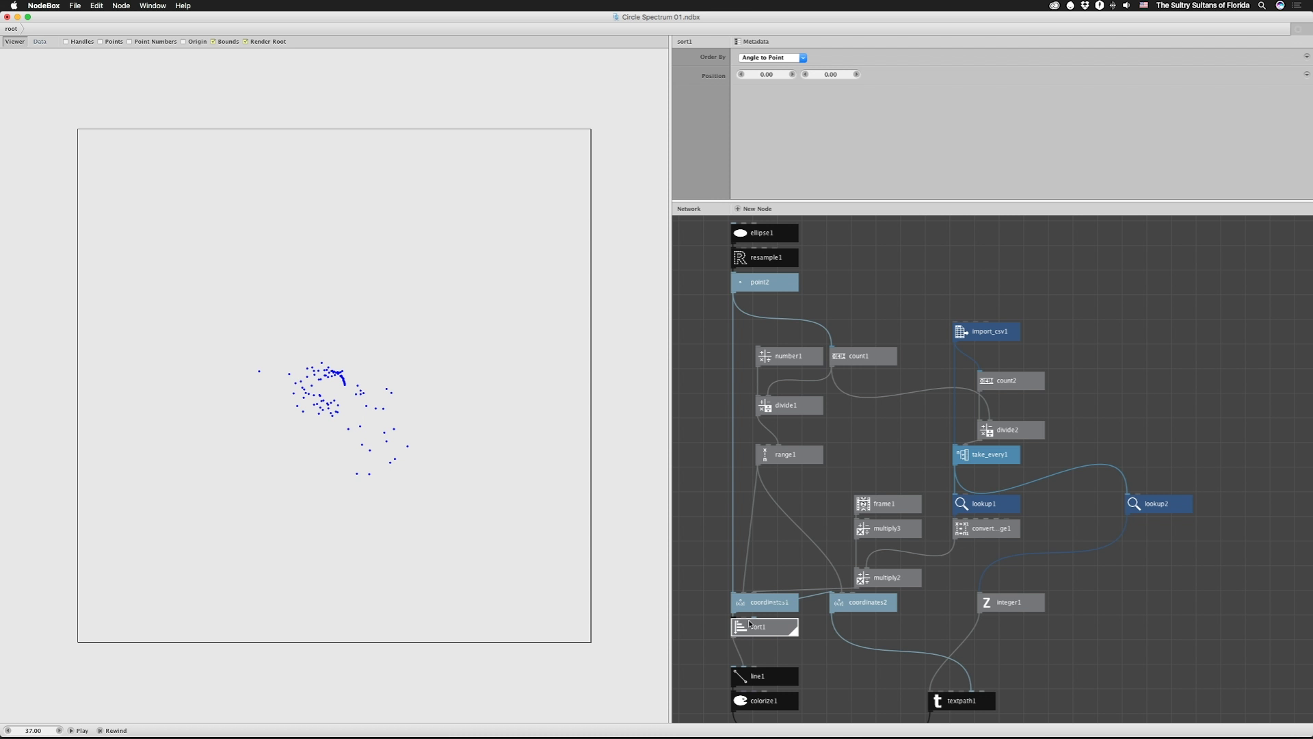
pyautogui.press('BackSpace')
pyautogui.moveTo(738, 617); pyautogui.dragTo(762, 676)
pyautogui.click(769, 677)
# Stack line1 and colorize1 under coordinates1 and render the radial lines in grey.
pyautogui.doubleClick(769, 677)
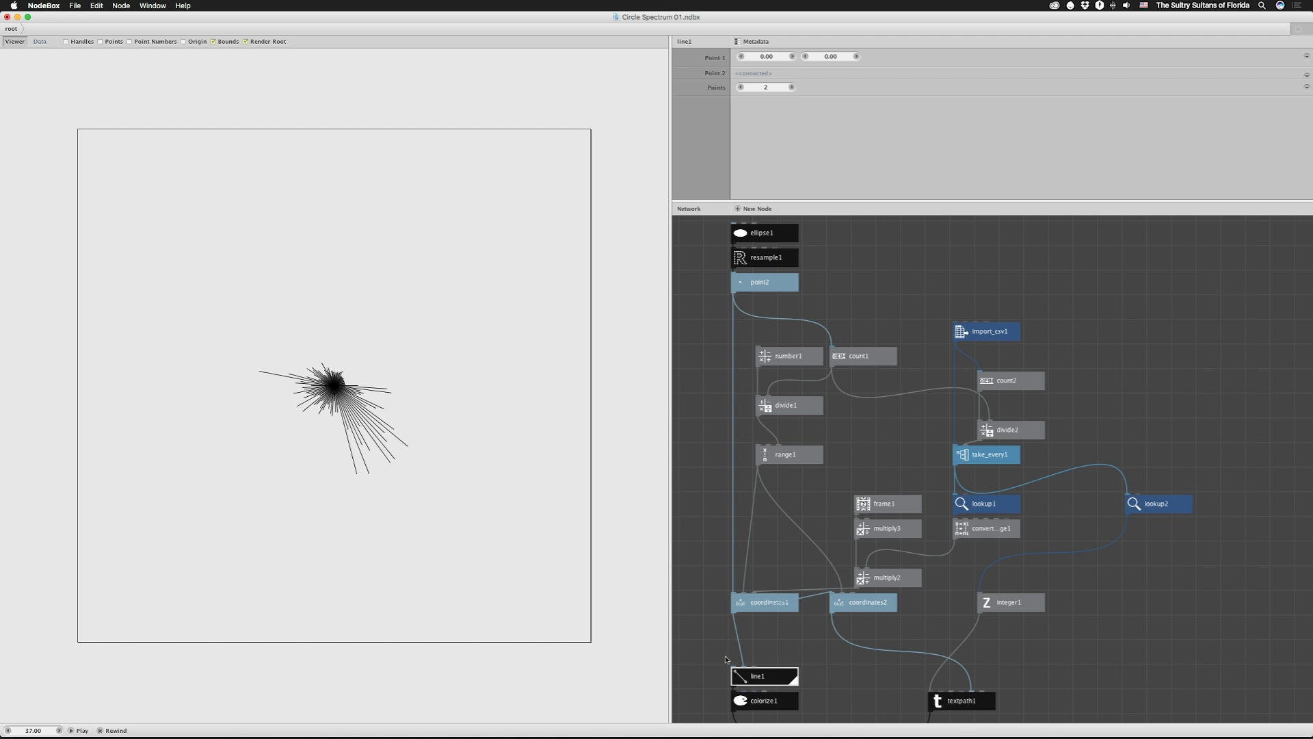
pyautogui.moveTo(755, 677); pyautogui.dragTo(756, 628)
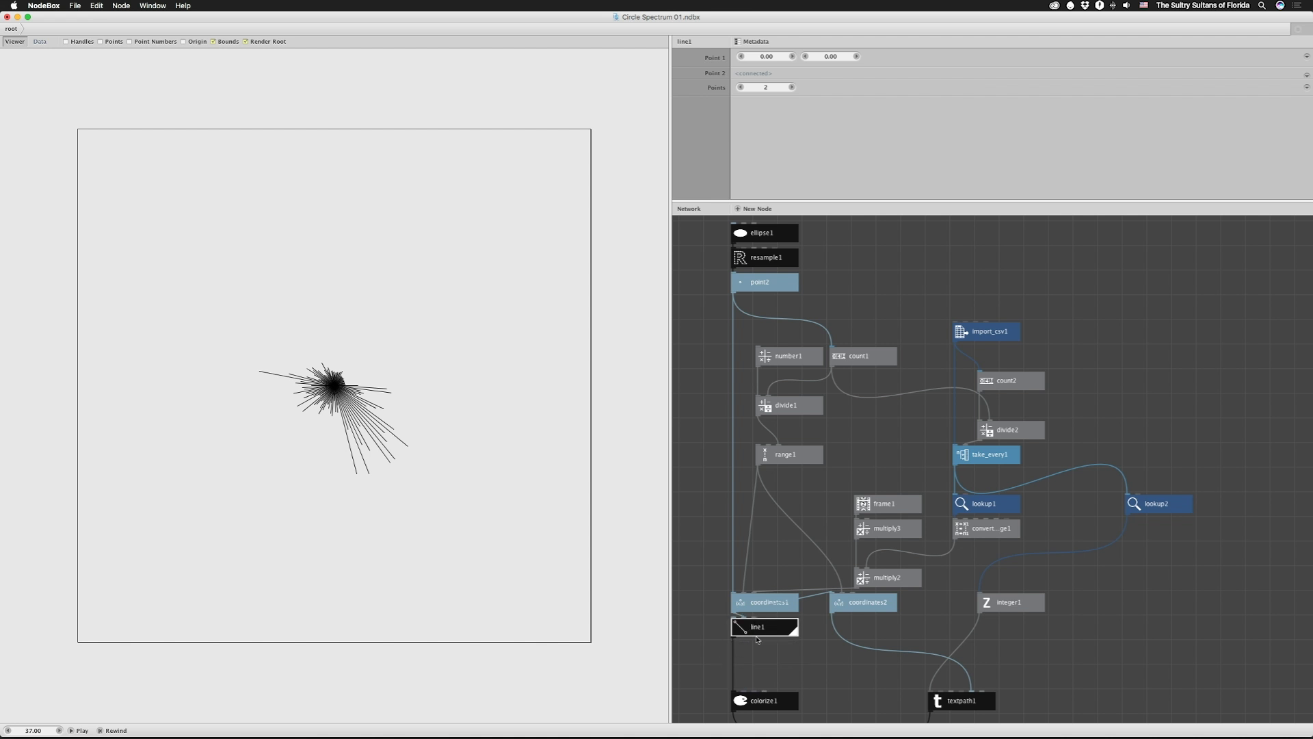
pyautogui.click(764, 698)
pyautogui.moveTo(764, 705); pyautogui.dragTo(758, 662)
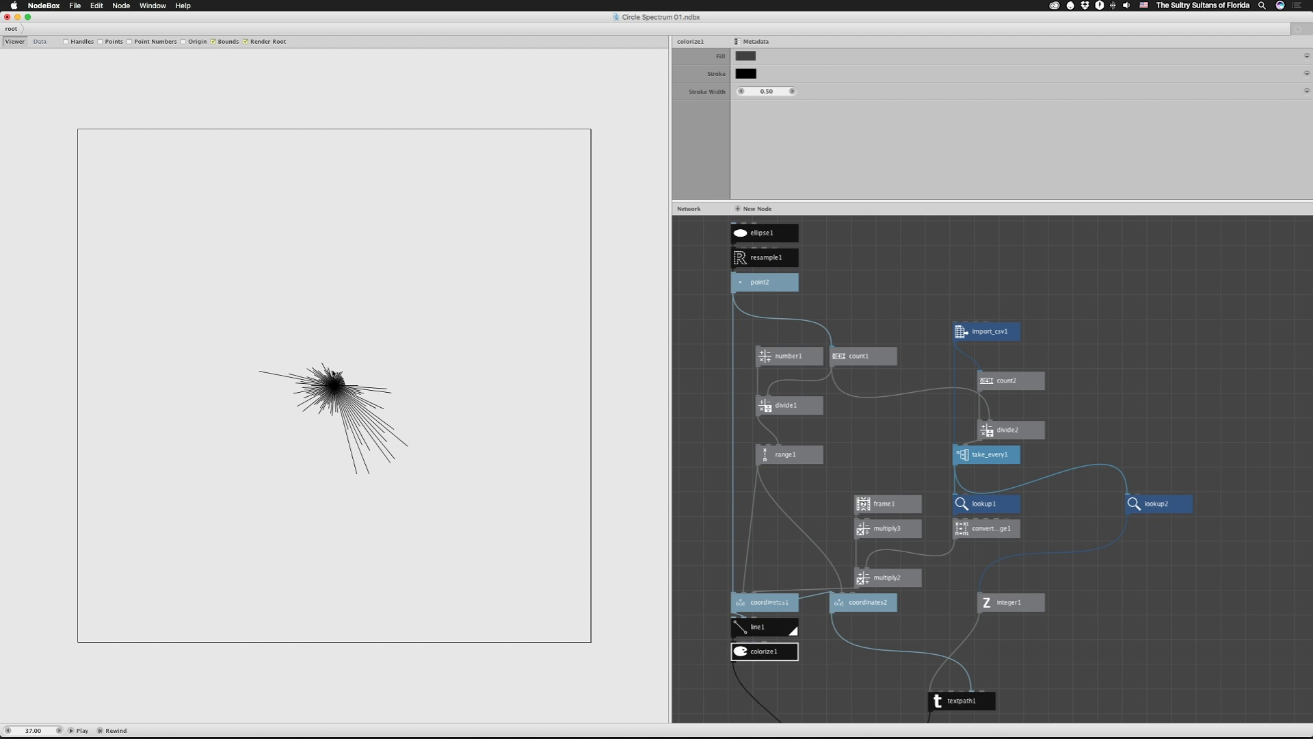
pyautogui.doubleClick(785, 654)
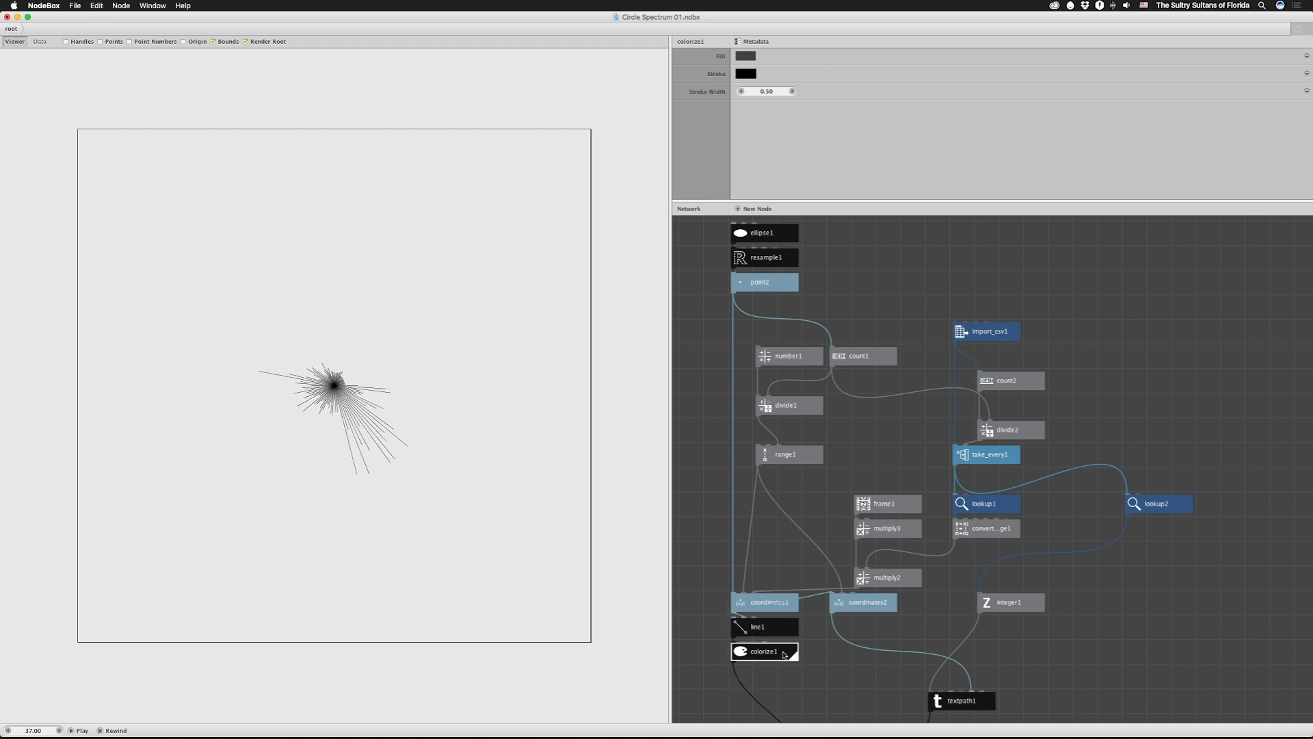
pyautogui.scroll(-5, 852, 615)
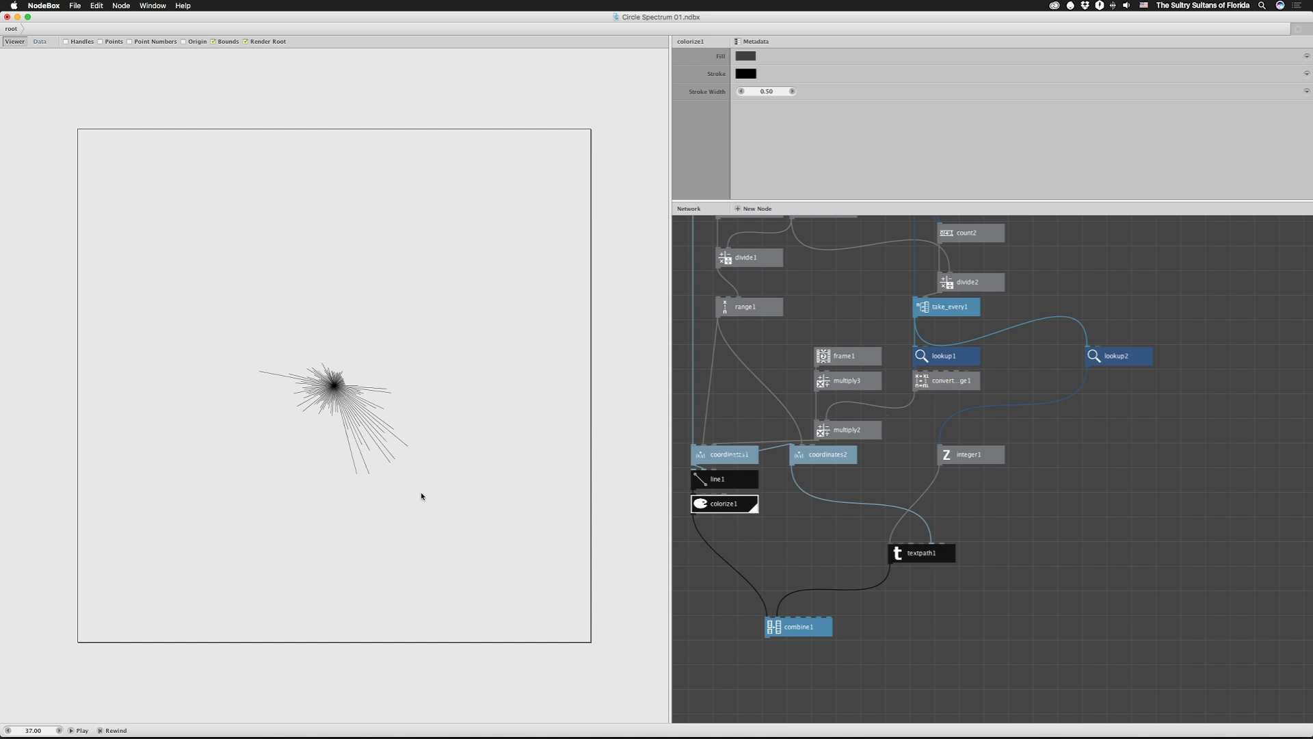
# Preview lookup2's frequencies, integer1's rounded values and textpath1's text labels.
pyautogui.click(1139, 357)
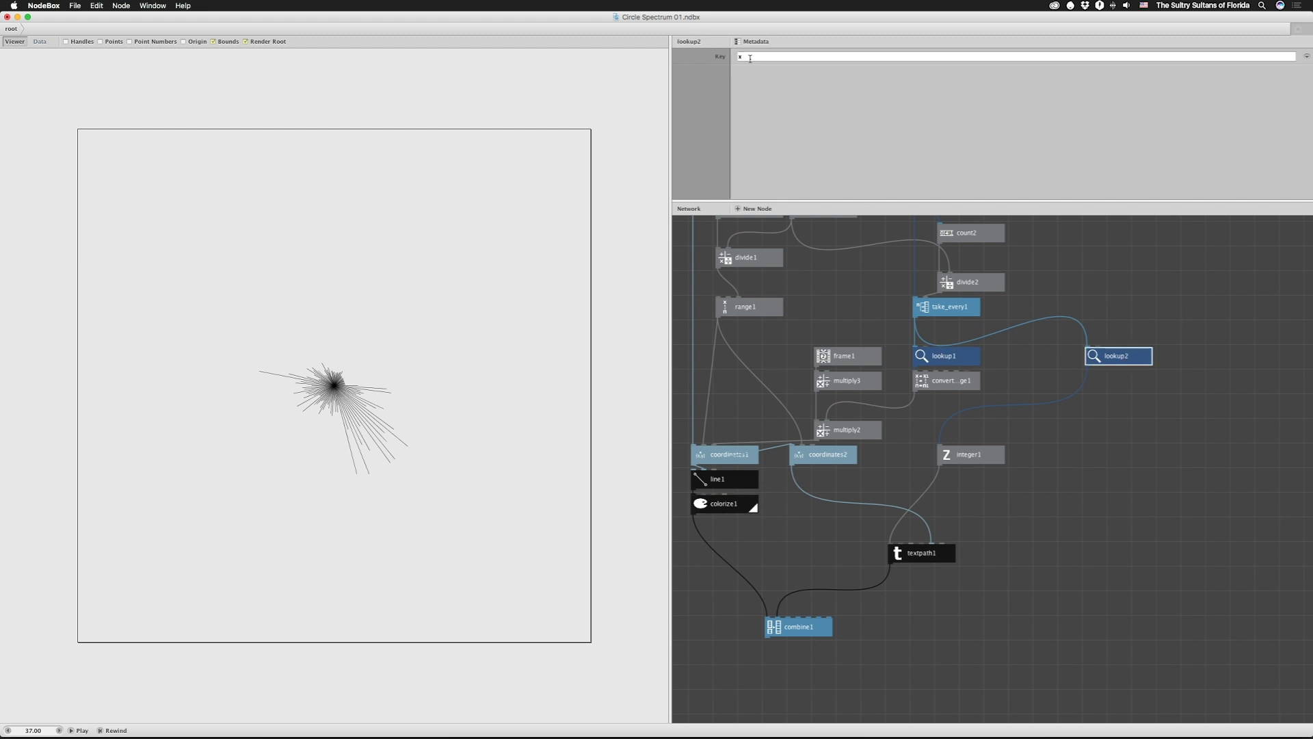
pyautogui.doubleClick(1112, 360)
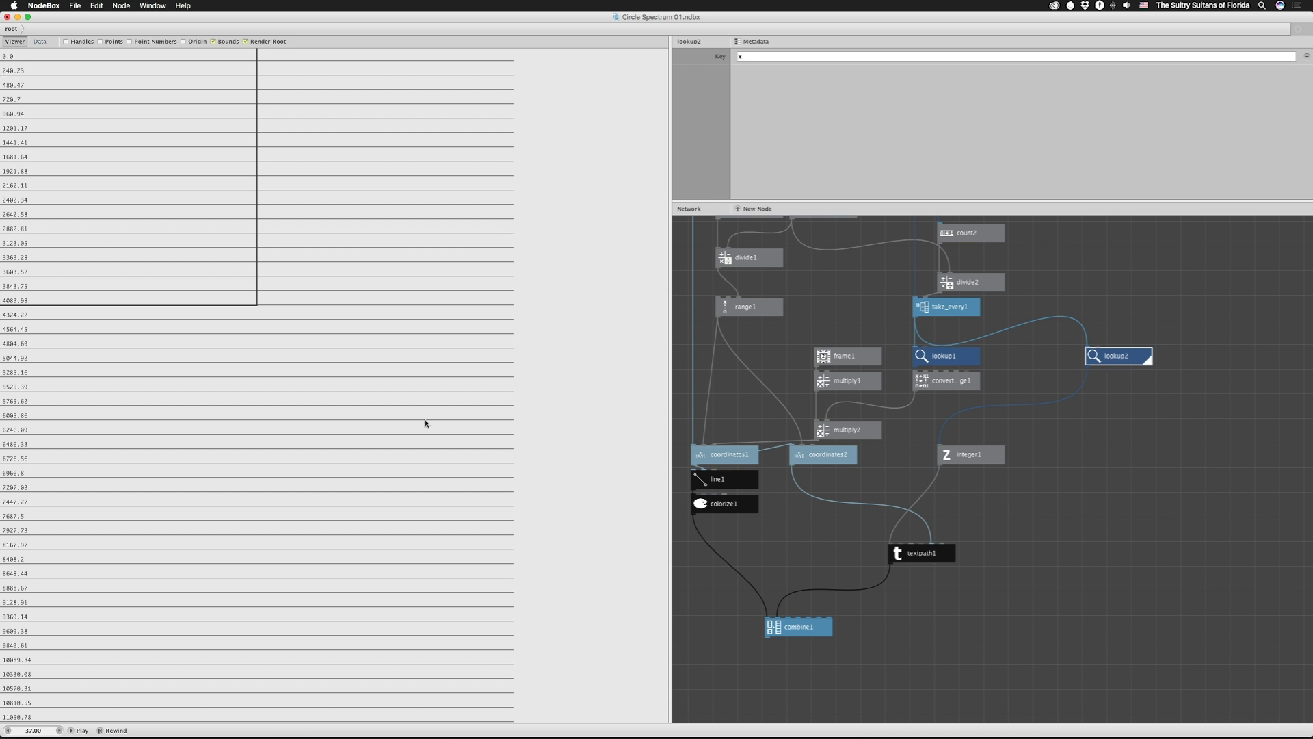
pyautogui.doubleClick(988, 458)
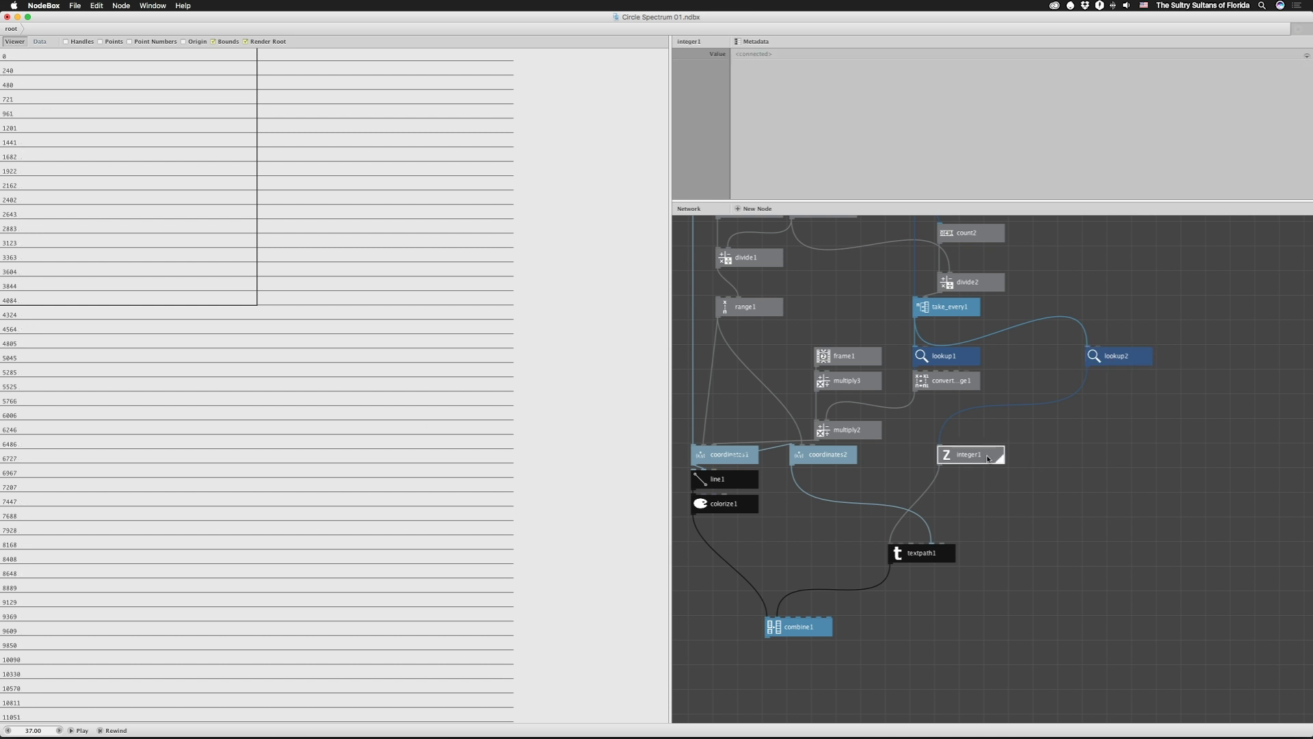
pyautogui.doubleClick(916, 558)
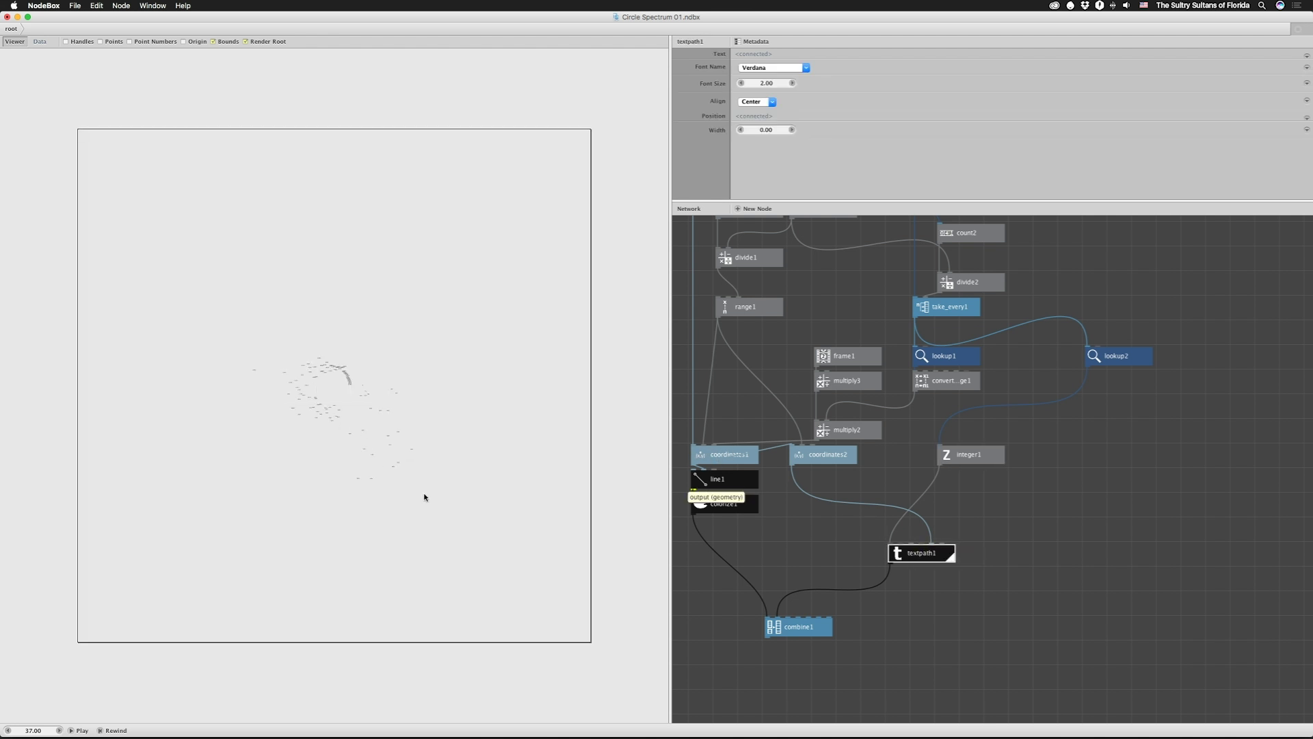
# Experiment with coordinates2's angle and label distance, undoing back to distance 10.
pyautogui.click(812, 457)
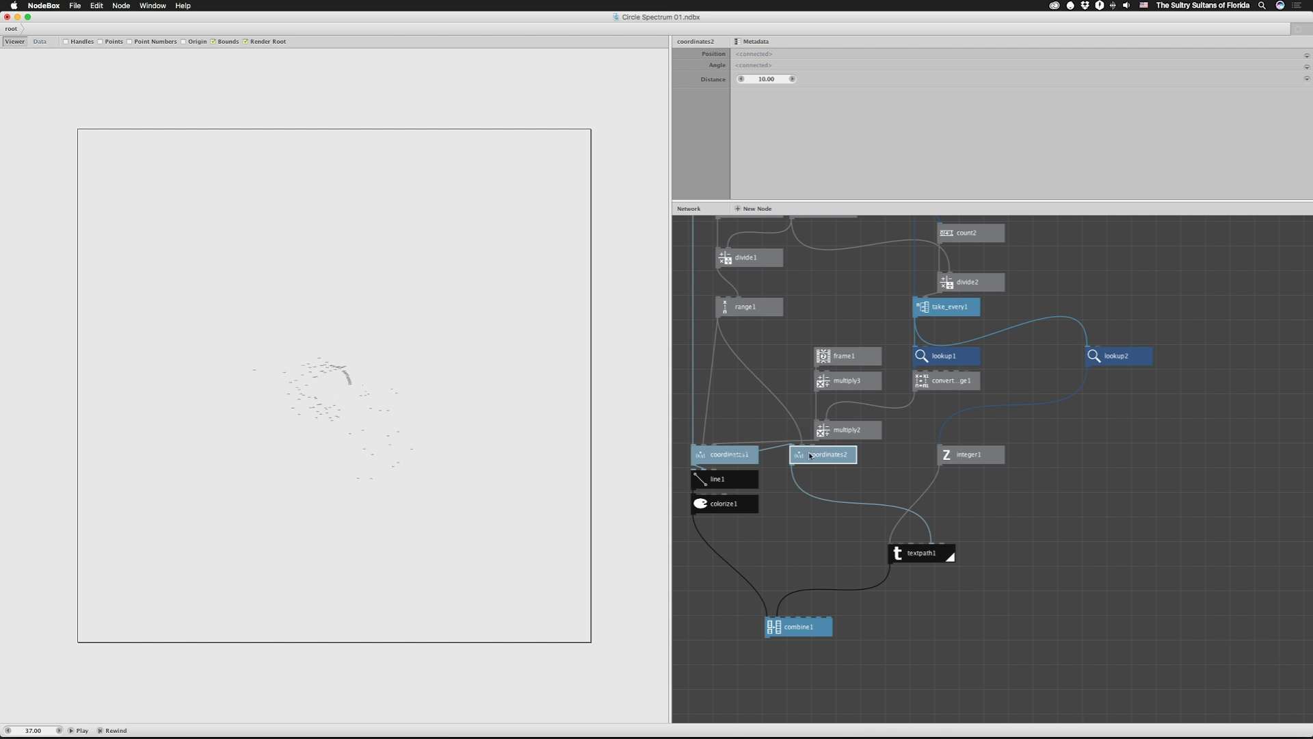
pyautogui.moveTo(799, 444); pyautogui.dragTo(786, 401)
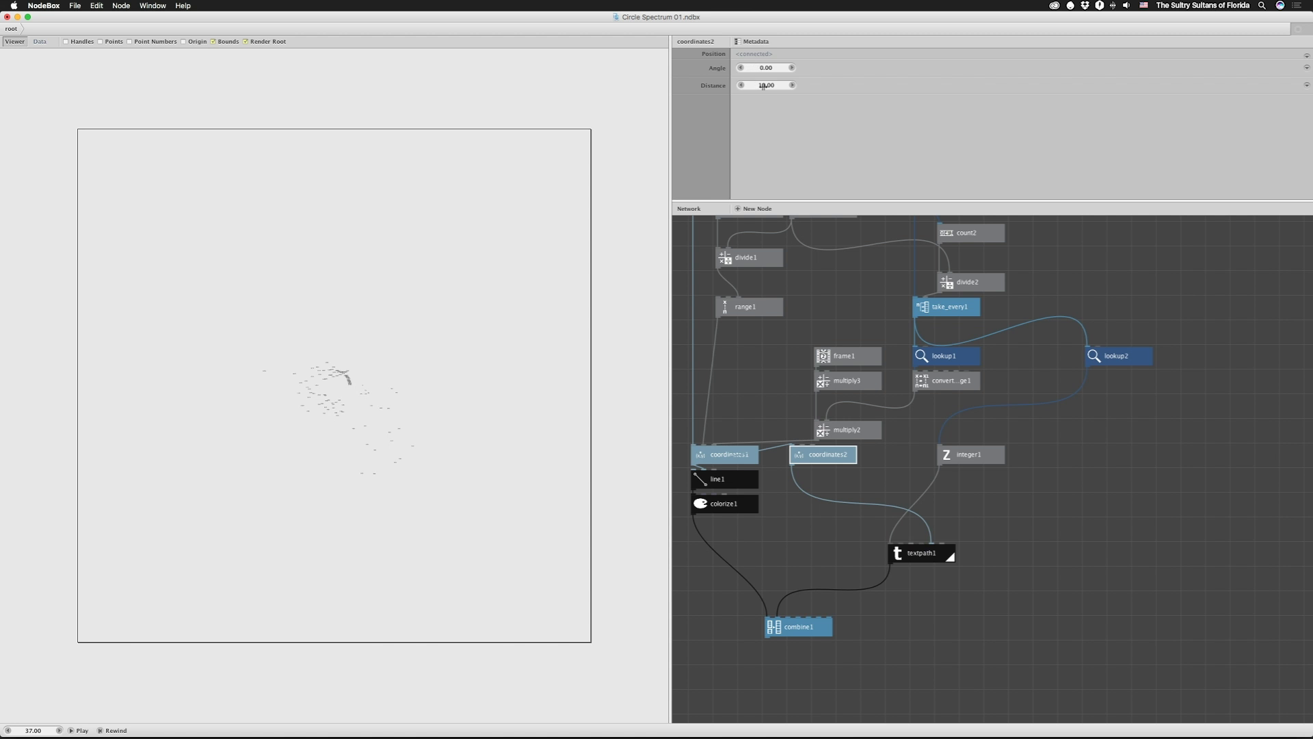
pyautogui.moveTo(766, 85); pyautogui.dragTo(982, 87)
pyautogui.press('super+z')
pyautogui.press('super+z')
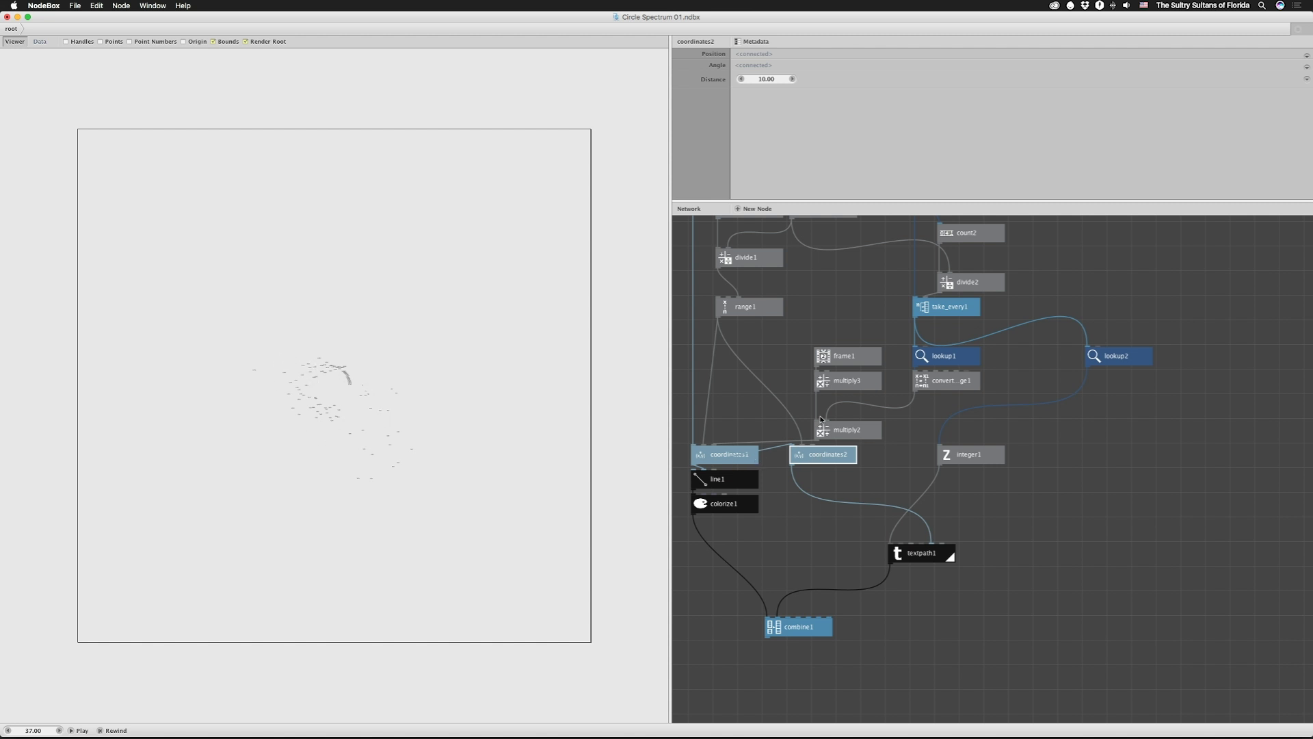
pyautogui.moveTo(760, 77); pyautogui.dragTo(761, 84)
pyautogui.press('super+z')
pyautogui.click(918, 553)
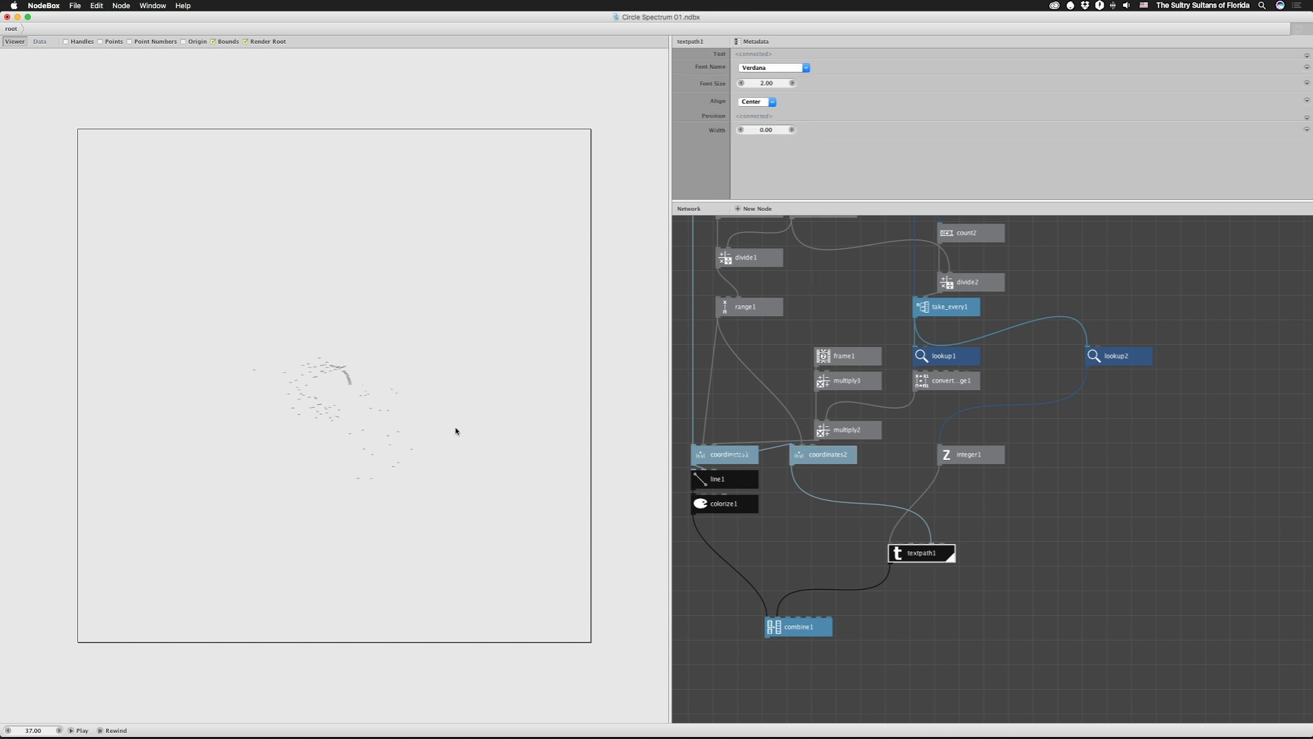
# Render the combine1 node to show the radiating spectrum lines with their frequency labels.
pyautogui.doubleClick(798, 626)
pyautogui.scroll(-2, 336, 389)
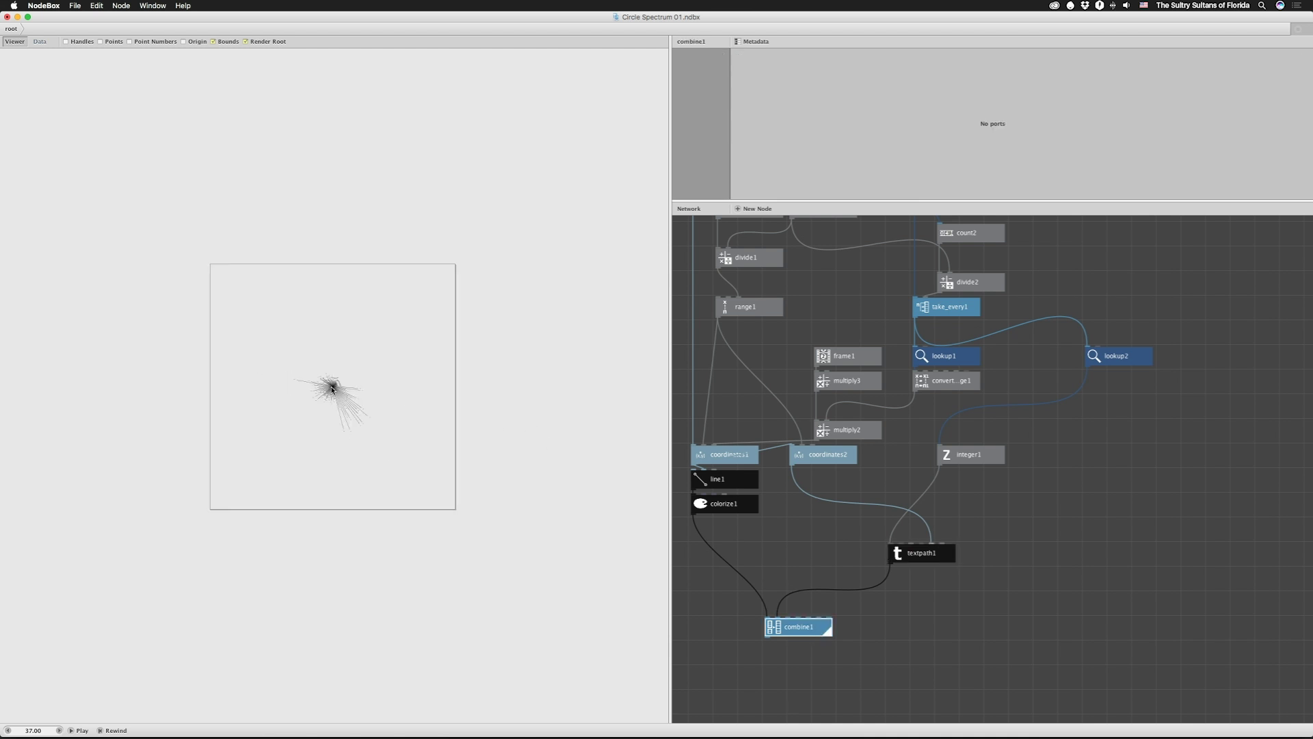
pyautogui.scroll(10, 335, 390)
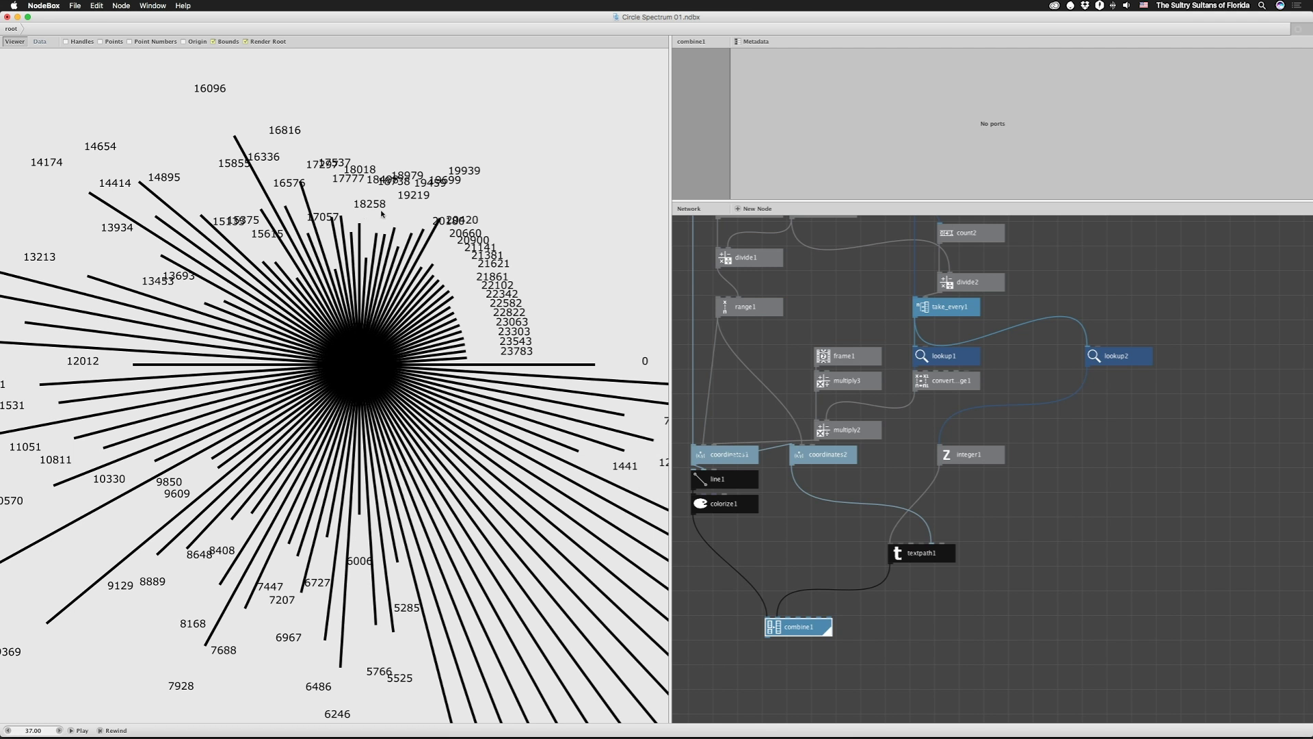
pyautogui.scroll(-10, 432, 314)
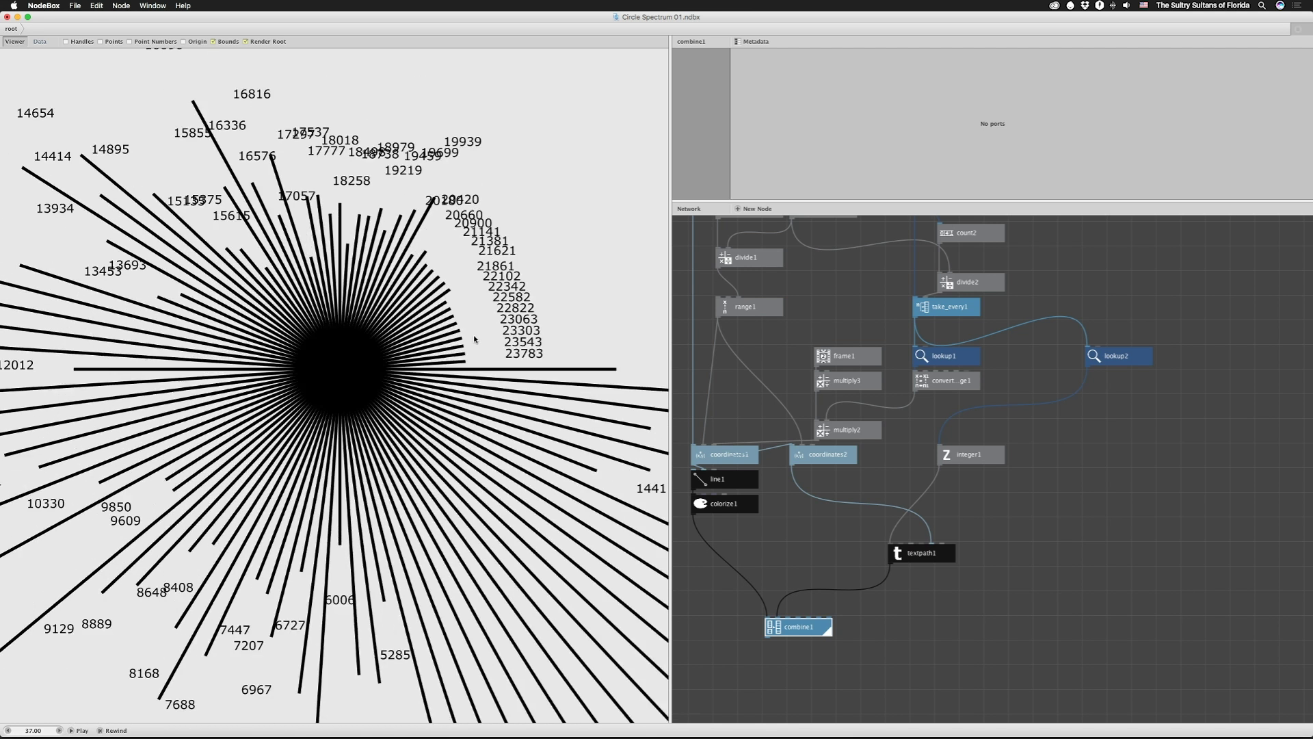
pyautogui.scroll(-4, 474, 338)
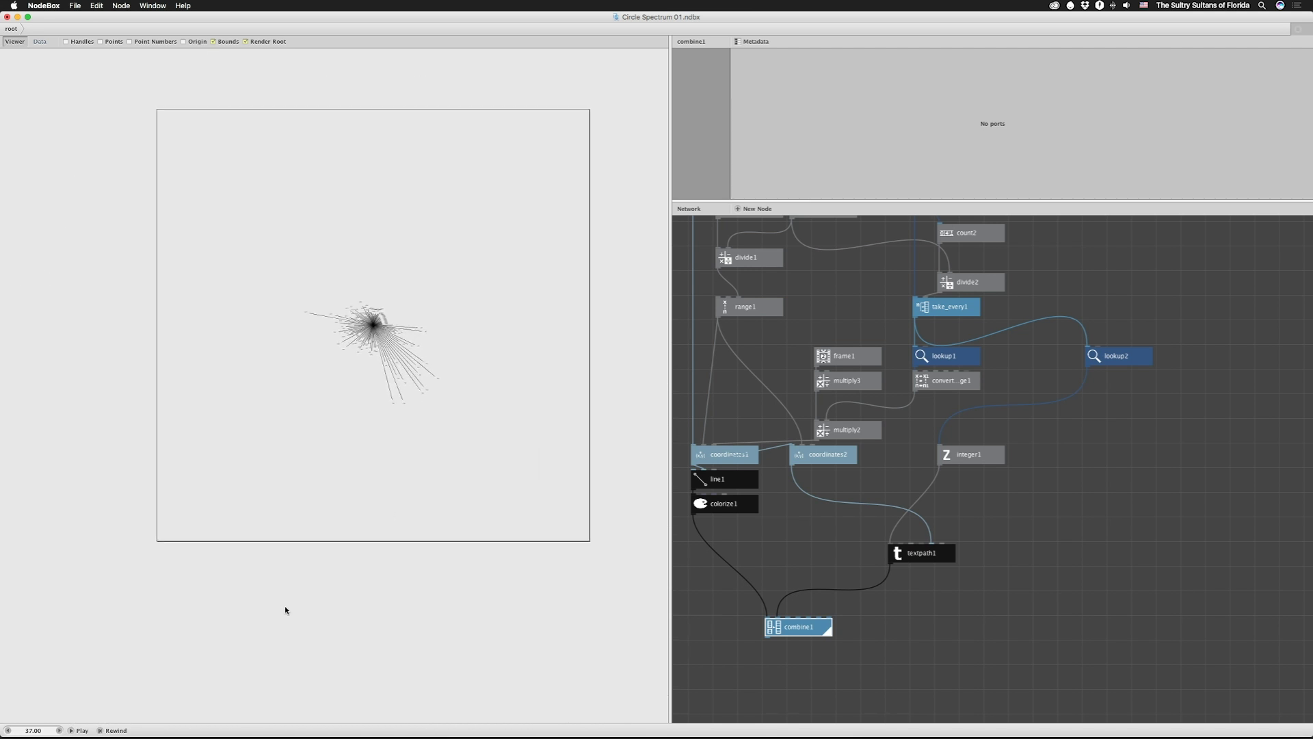
# Advance the animation to frame 234, recentre the spectrum, then jump to frame 100.
pyautogui.moveTo(27, 731)
pyautogui.mouseDown()
pyautogui.moveTo(120, 711)
pyautogui.moveTo(158, 679)
pyautogui.mouseUp()
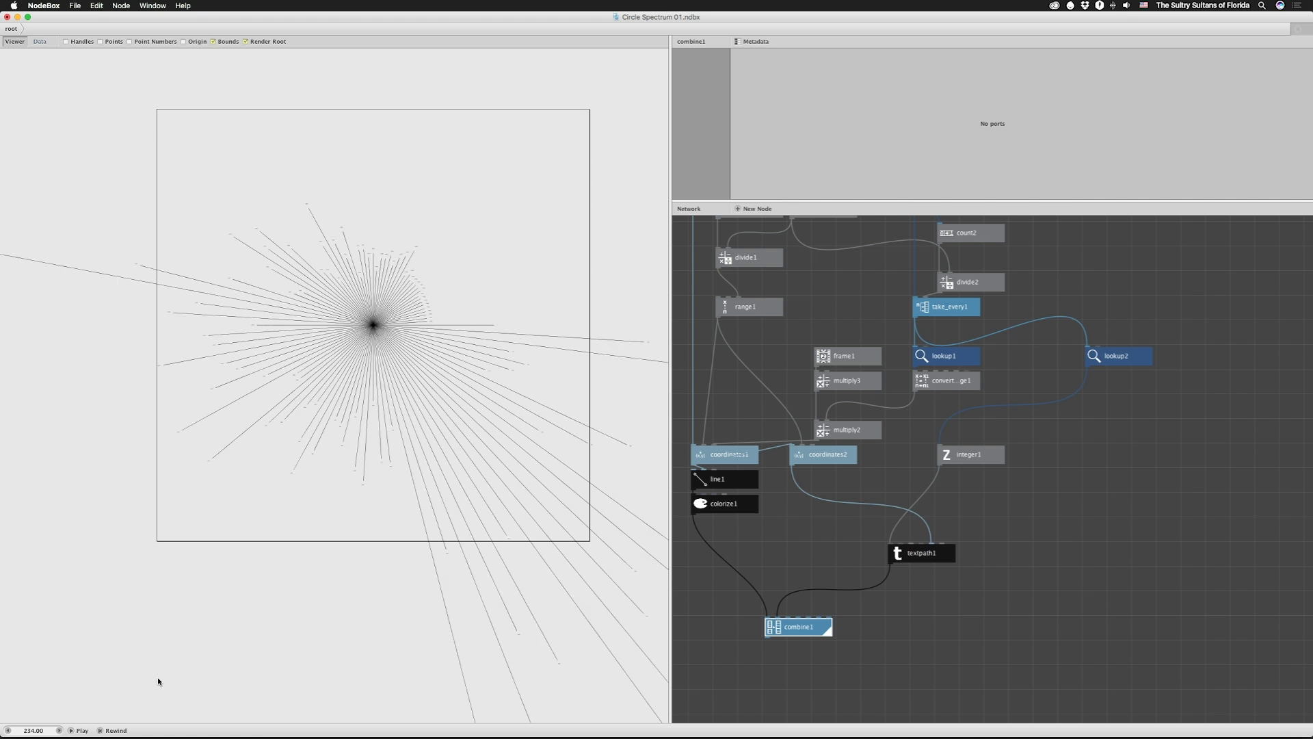
pyautogui.scroll(12, 449, 284)
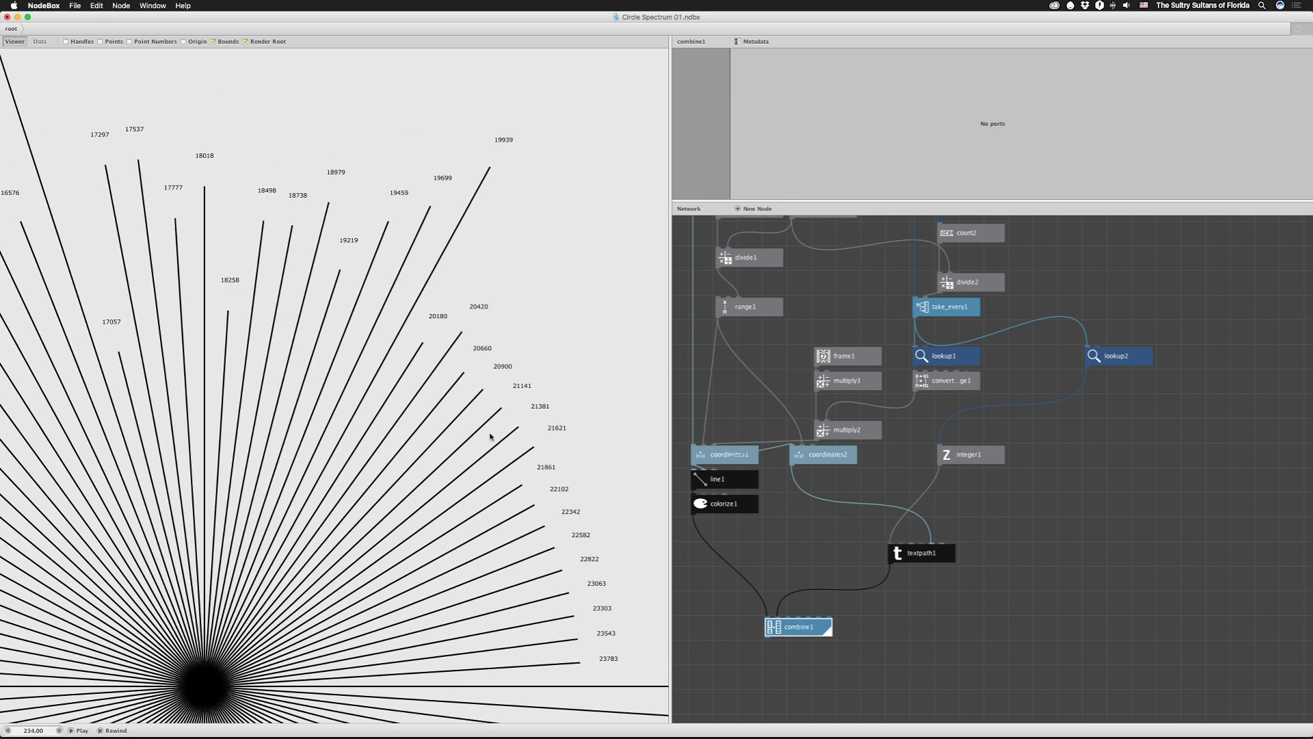
pyautogui.scroll(-10, 496, 438)
pyautogui.scroll(-3, 486, 445)
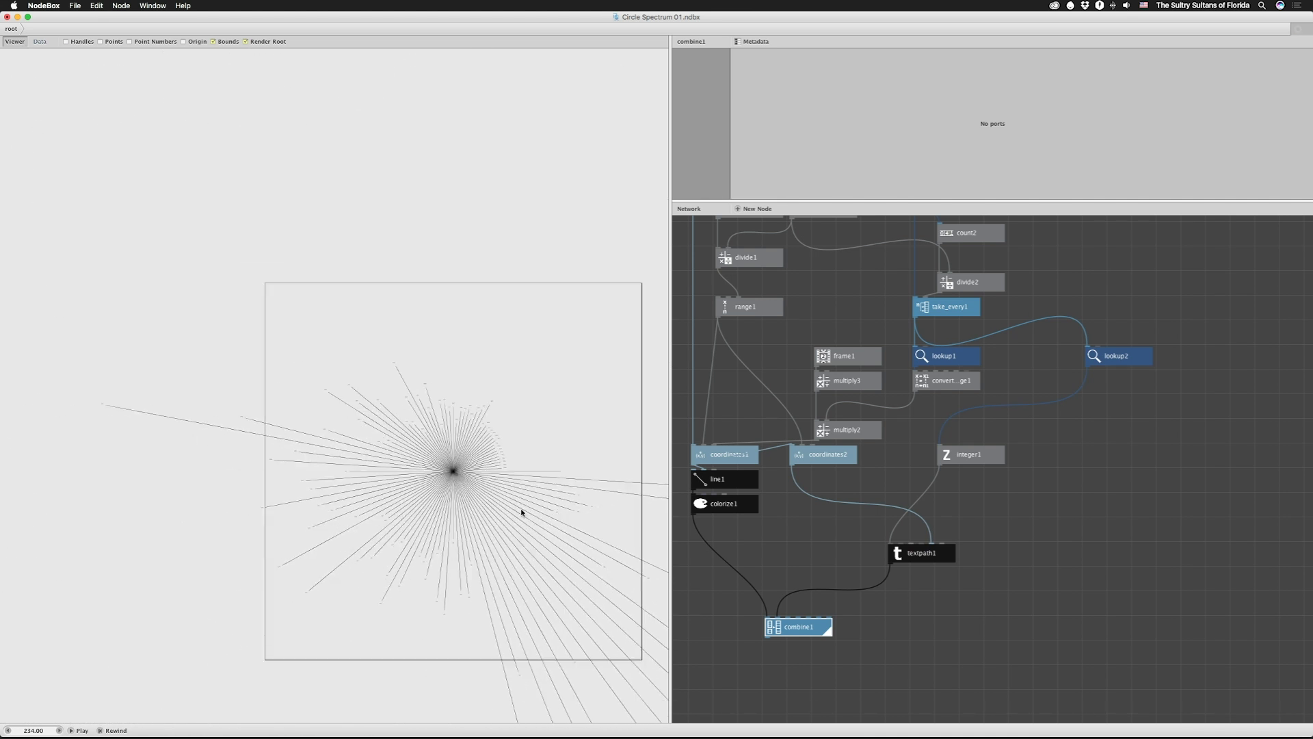
pyautogui.moveTo(522, 513); pyautogui.dragTo(458, 377)
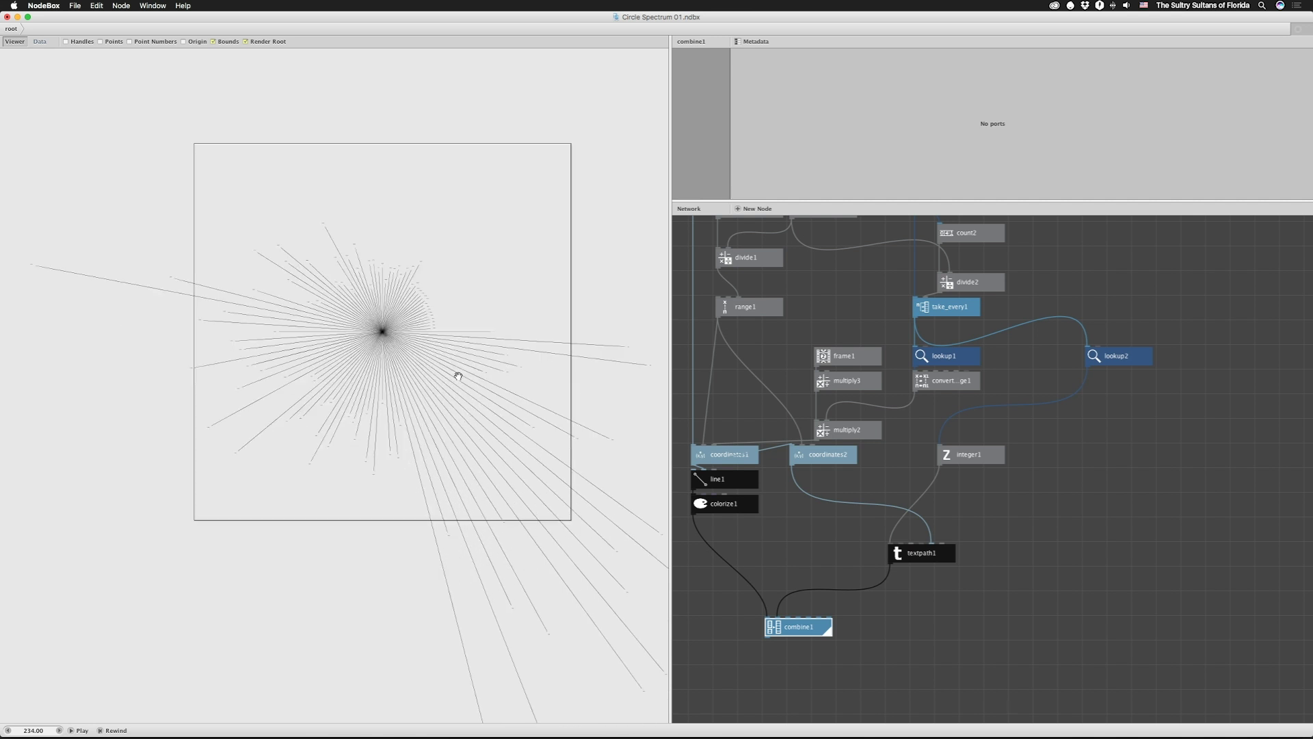
pyautogui.doubleClick(32, 730)
pyautogui.write('100')
pyautogui.press('Return')
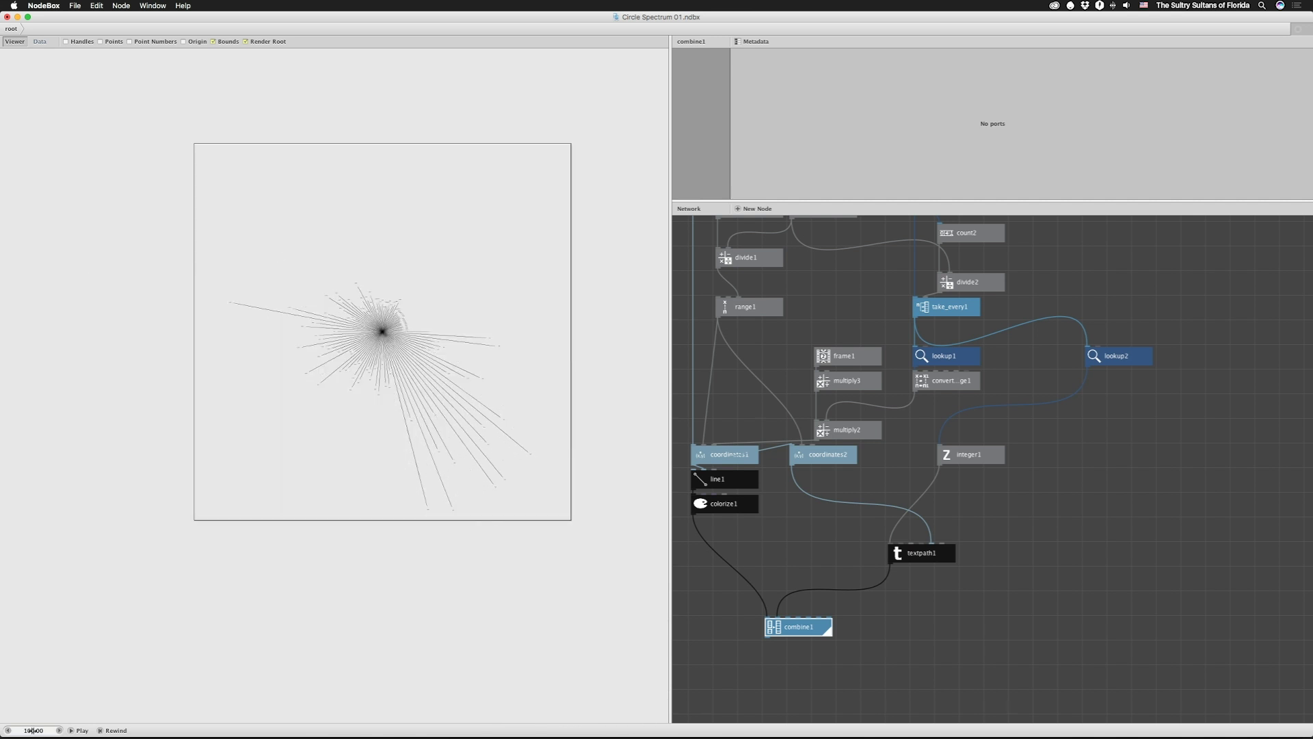